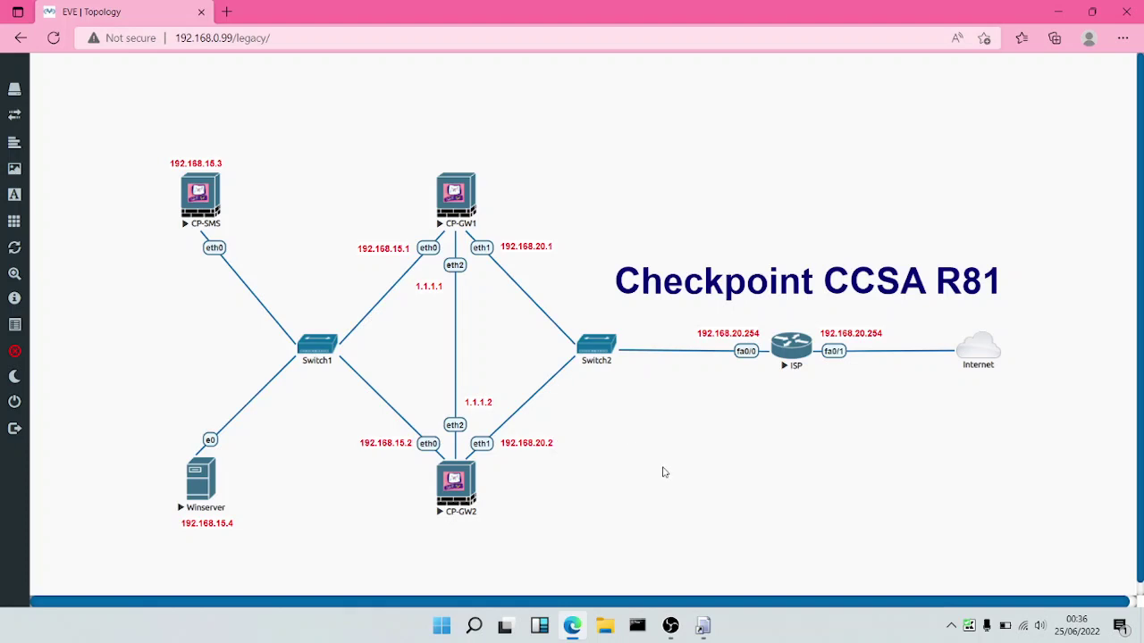
- Switch to the Winserver console and enable Application Control and URL Filtering on CP-GW1, accepting the platform portal URL
click(711, 629)
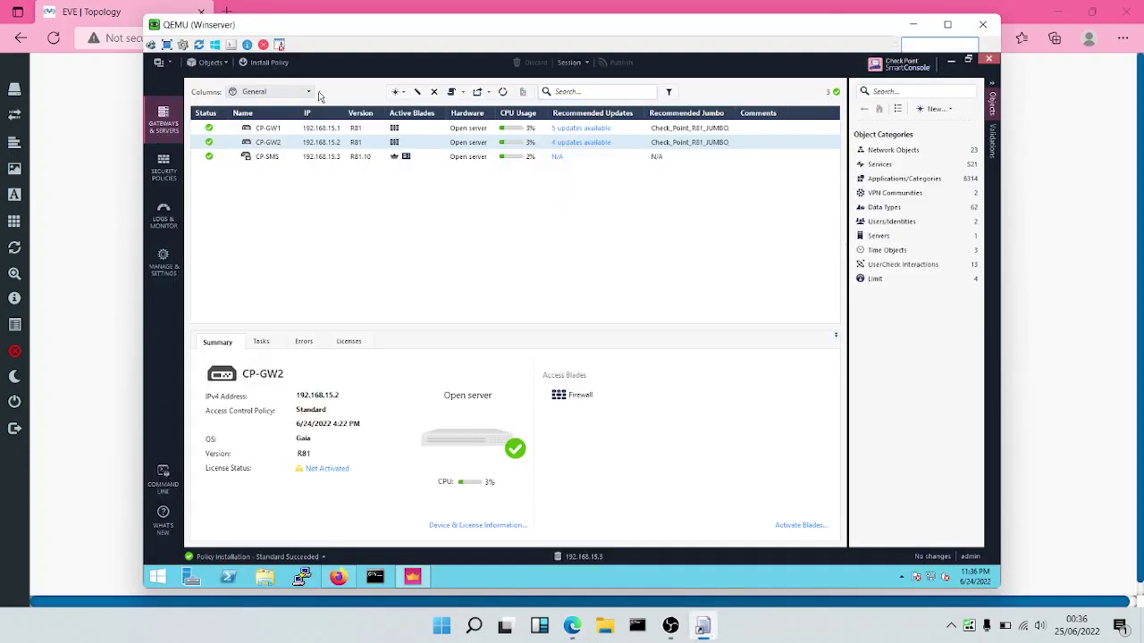
click(271, 128)
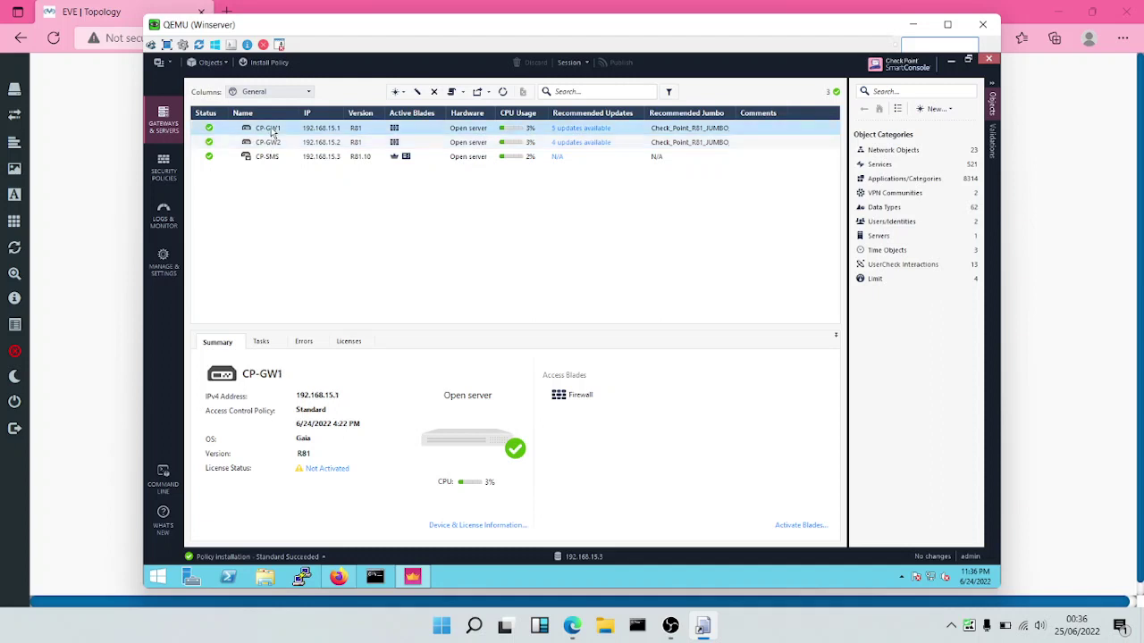
double_click(271, 128)
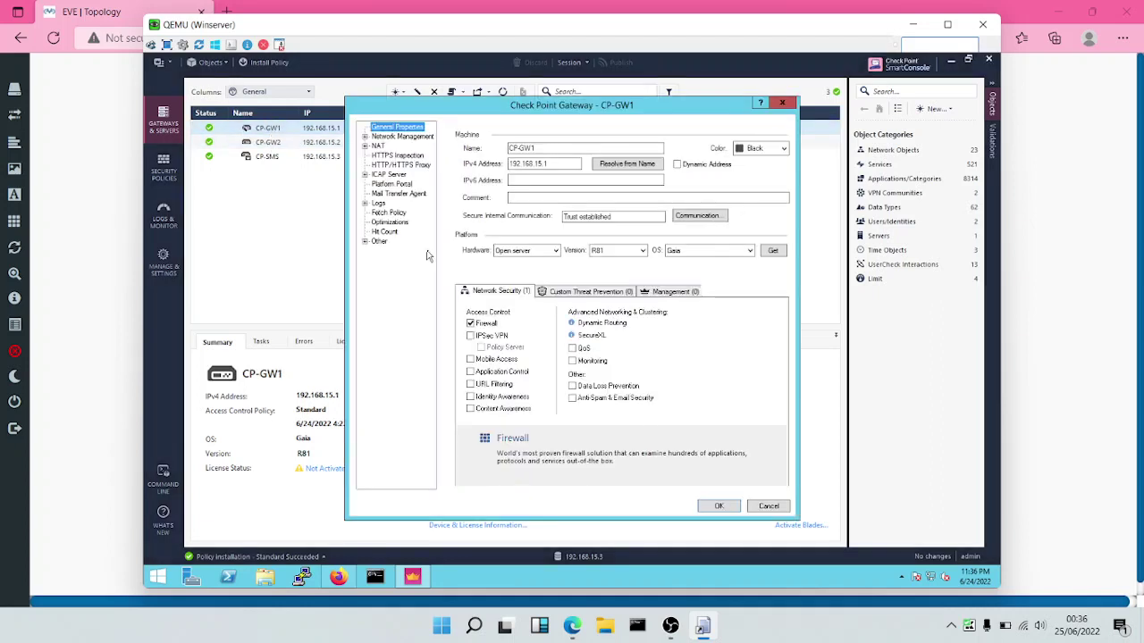
click(471, 372)
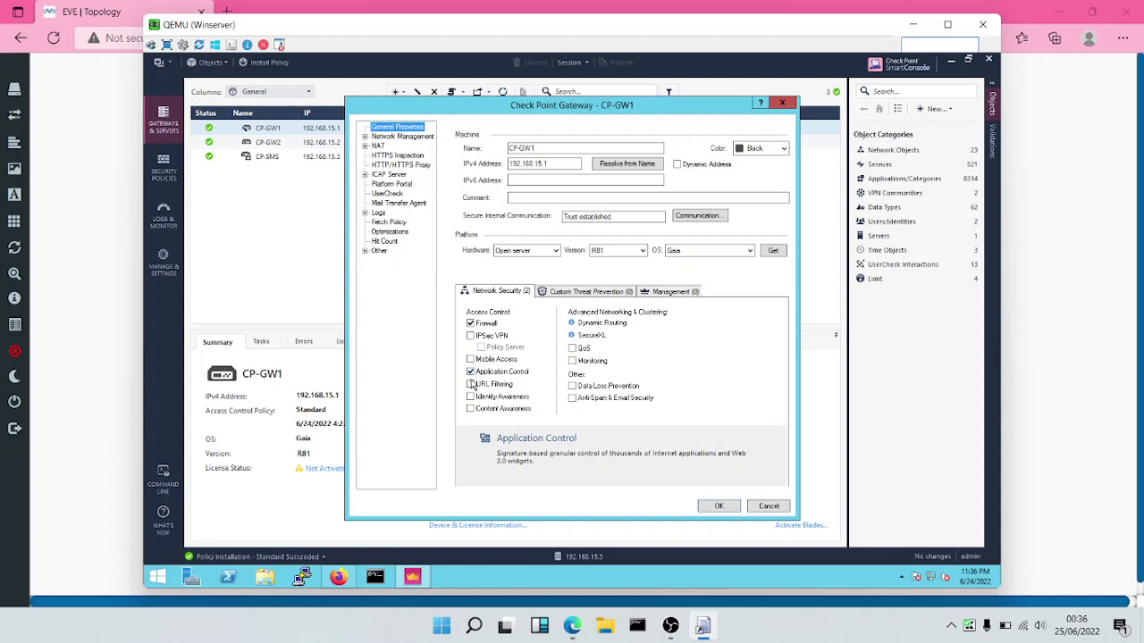
click(471, 384)
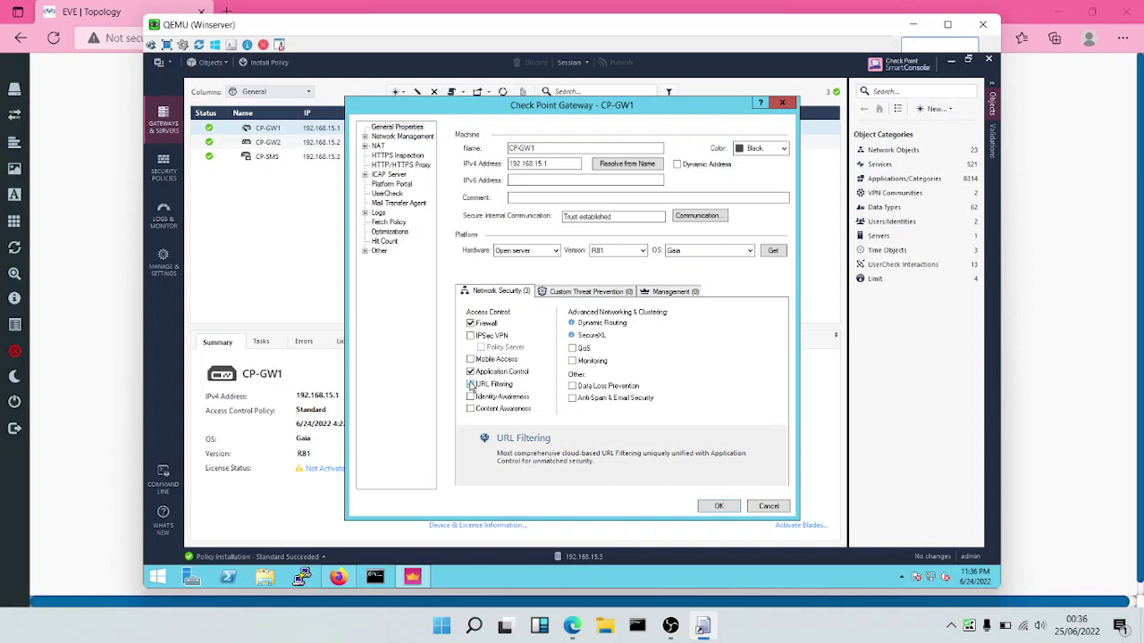
click(707, 507)
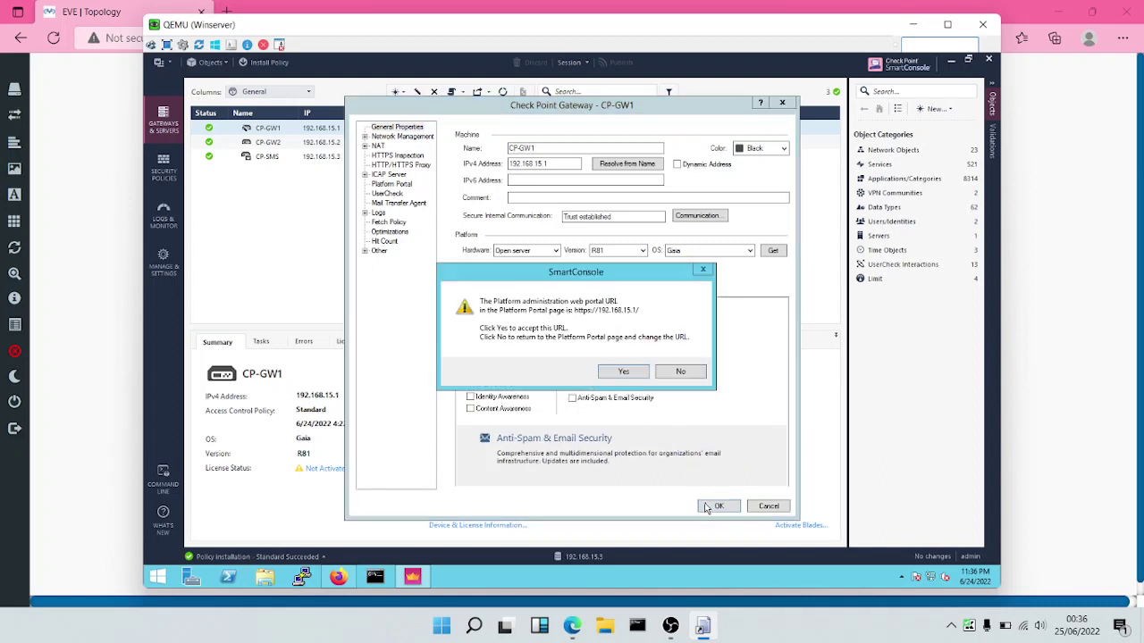
click(622, 372)
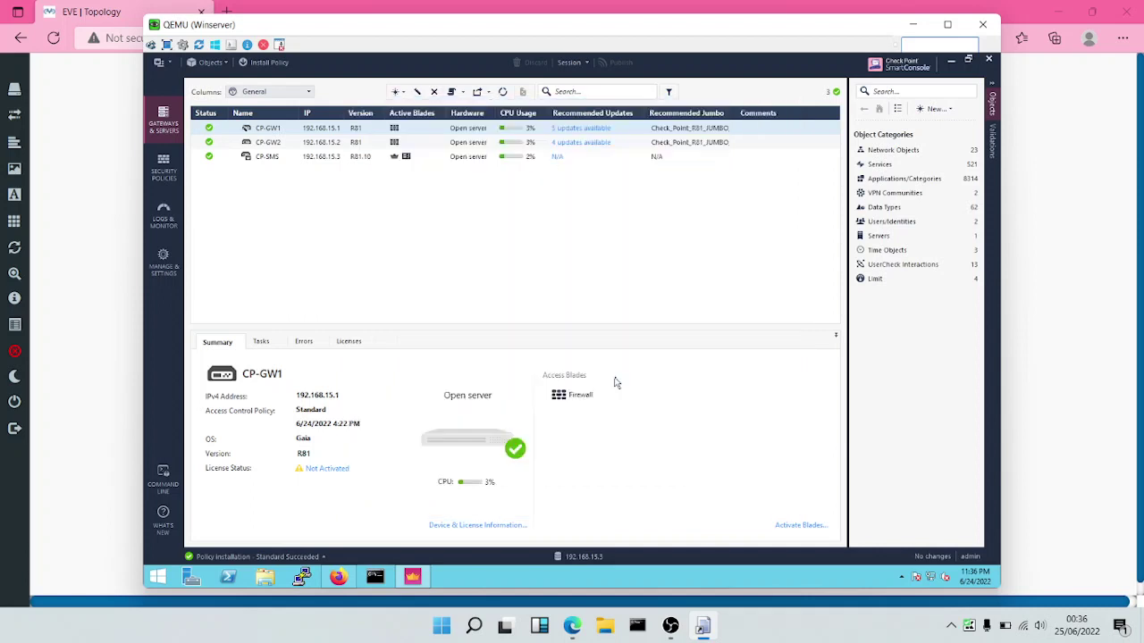
- Enable Application Control and URL Filtering on gateway CP-GW2, accepting its platform portal URL
click(229, 143)
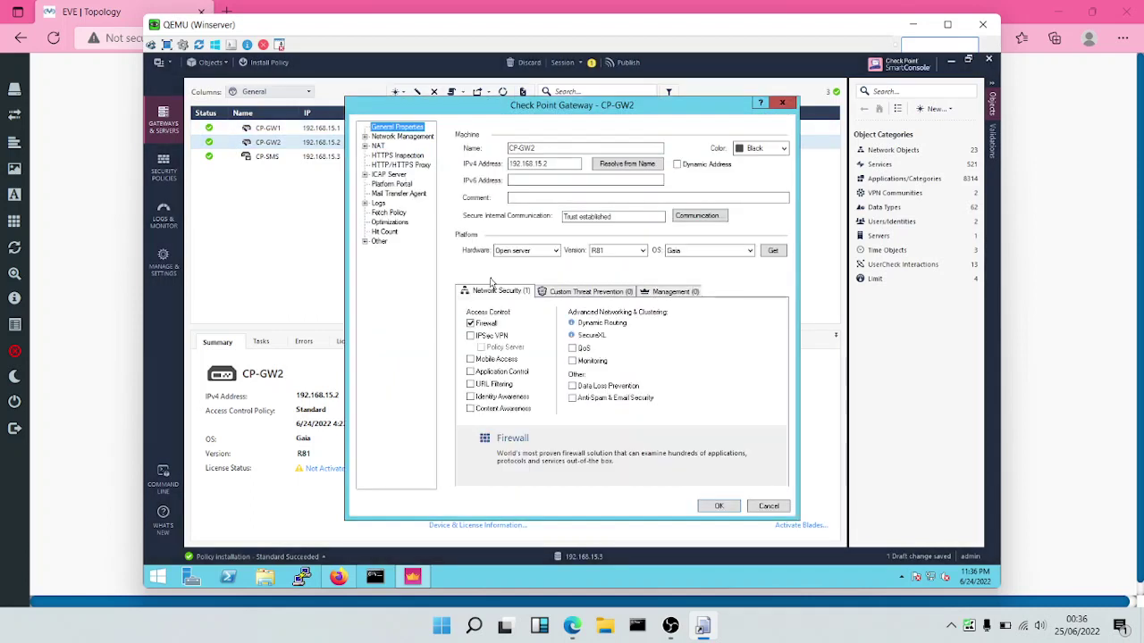
click(470, 371)
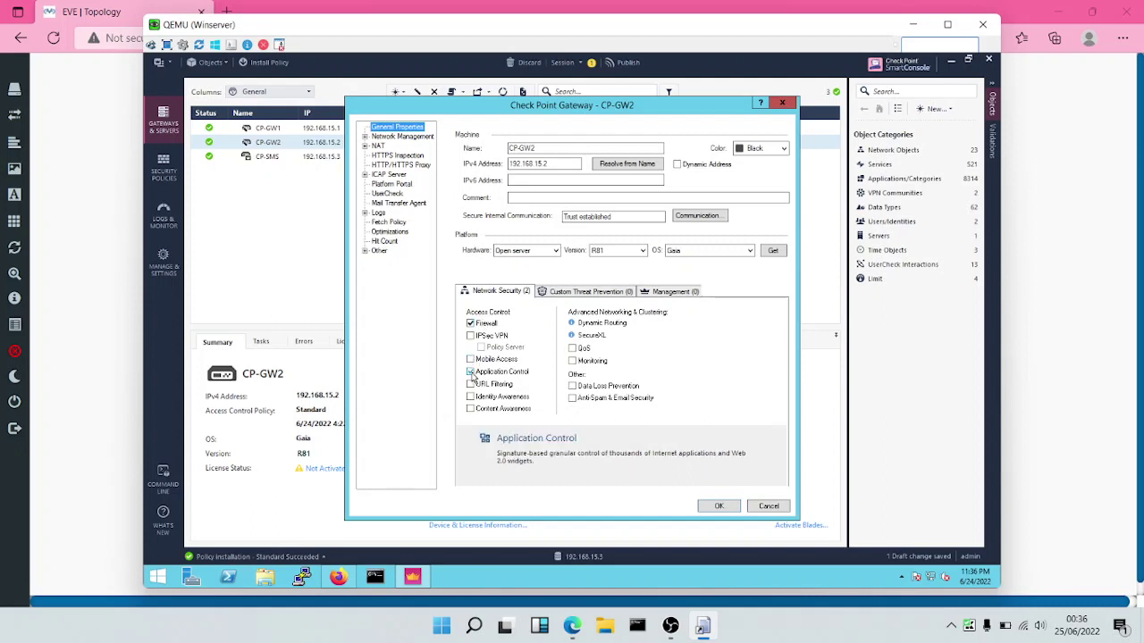
click(470, 384)
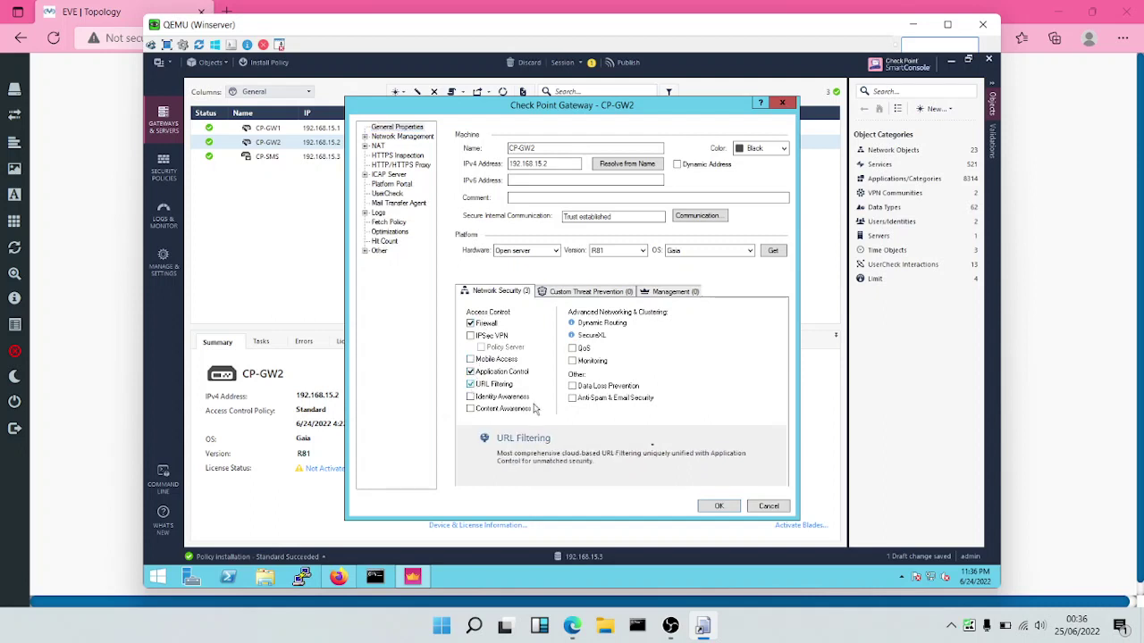
click(710, 506)
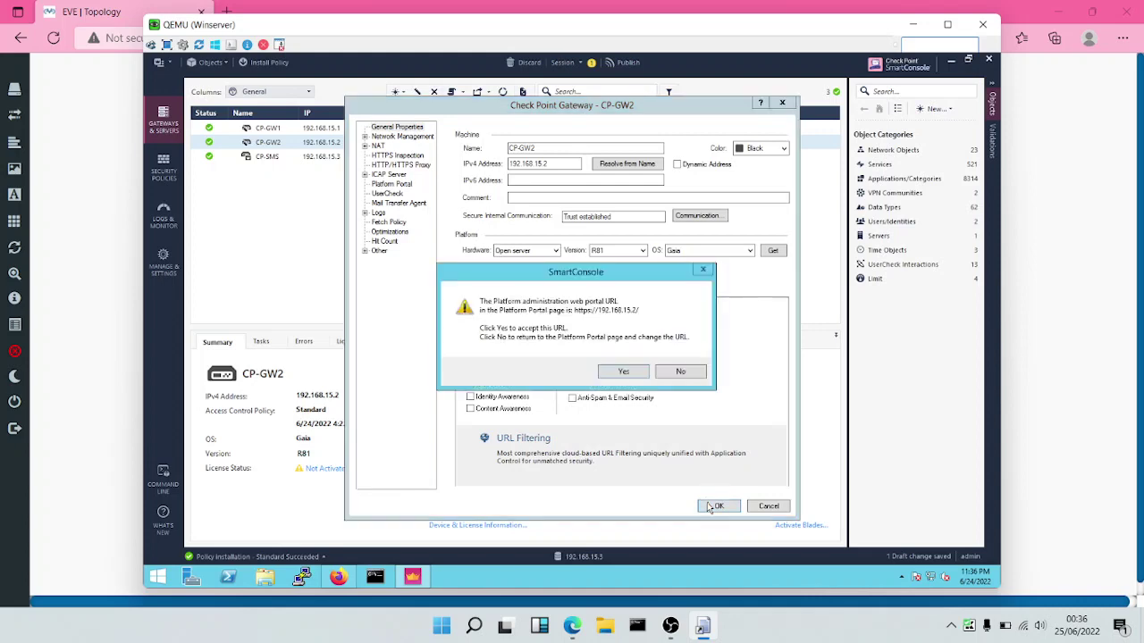
click(625, 373)
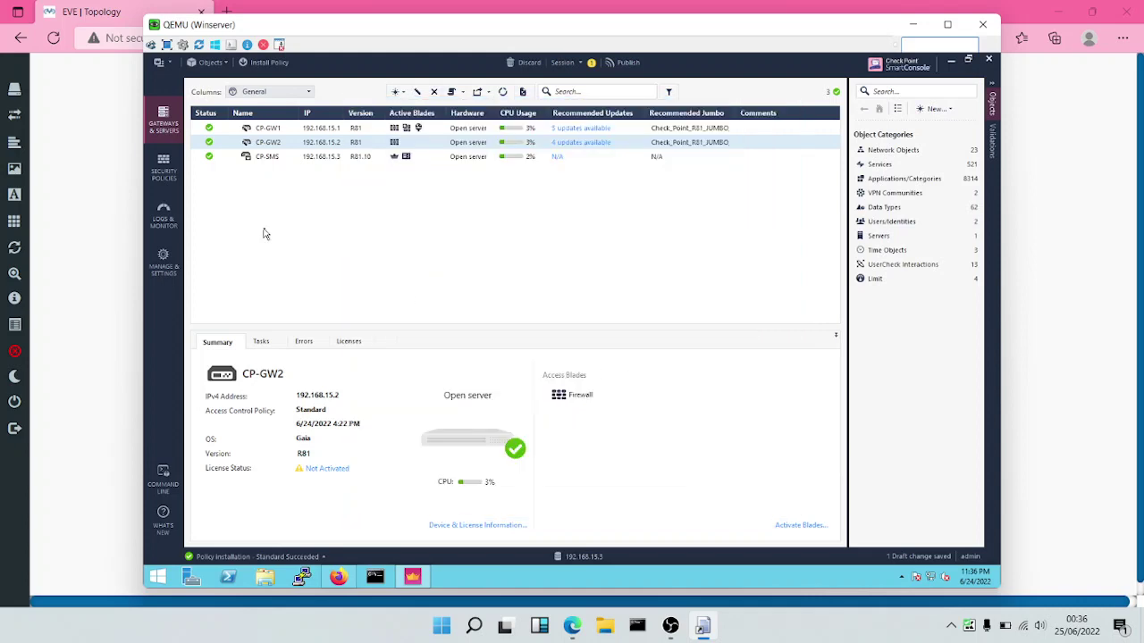
- Check the lab topology in EVE and review the network security blades of CP-GW1 in SmartConsole
click(112, 220)
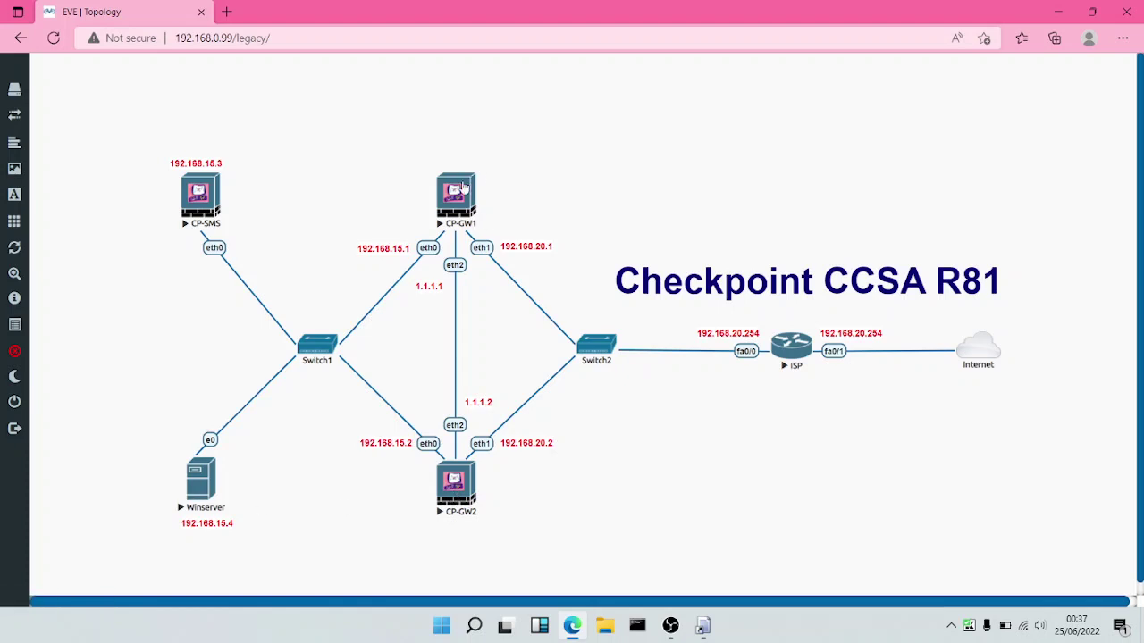
click(703, 627)
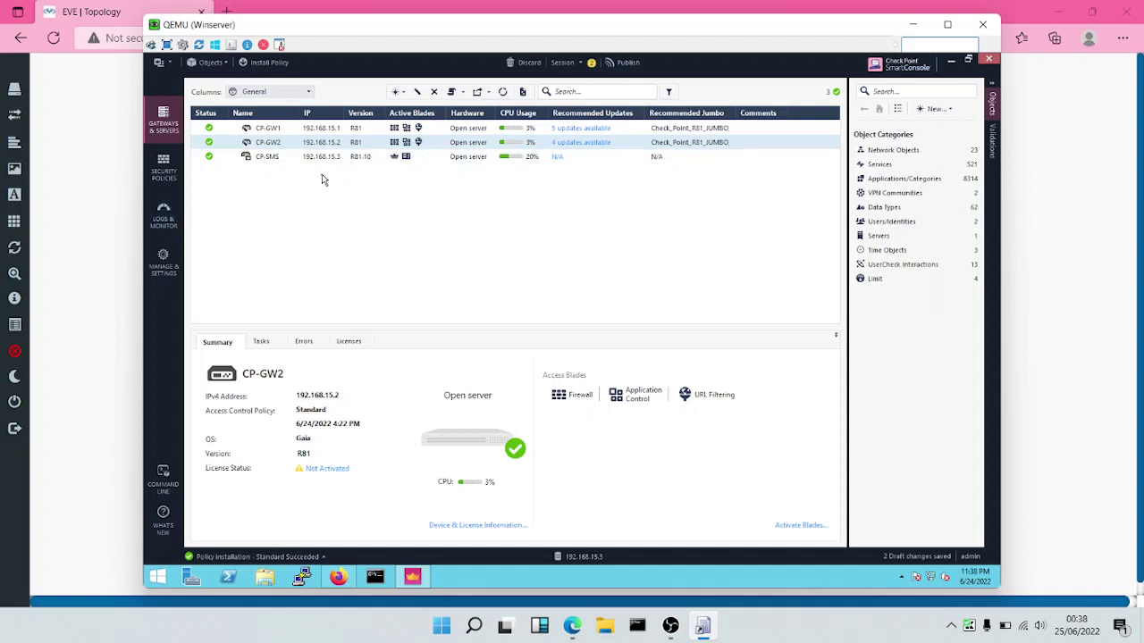
double_click(268, 130)
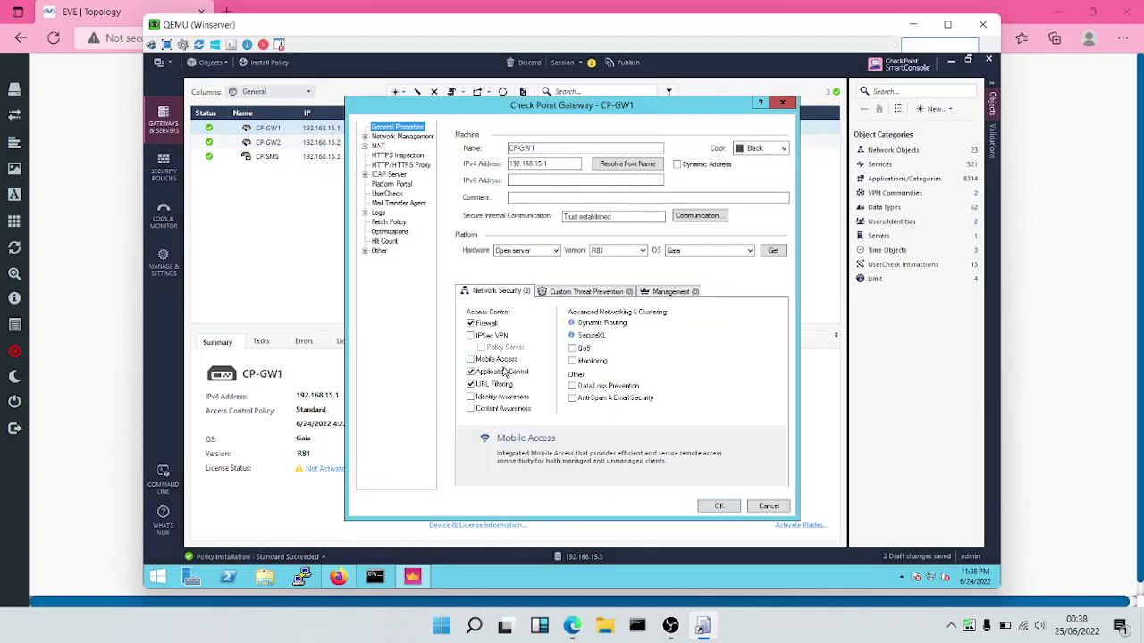
click(715, 506)
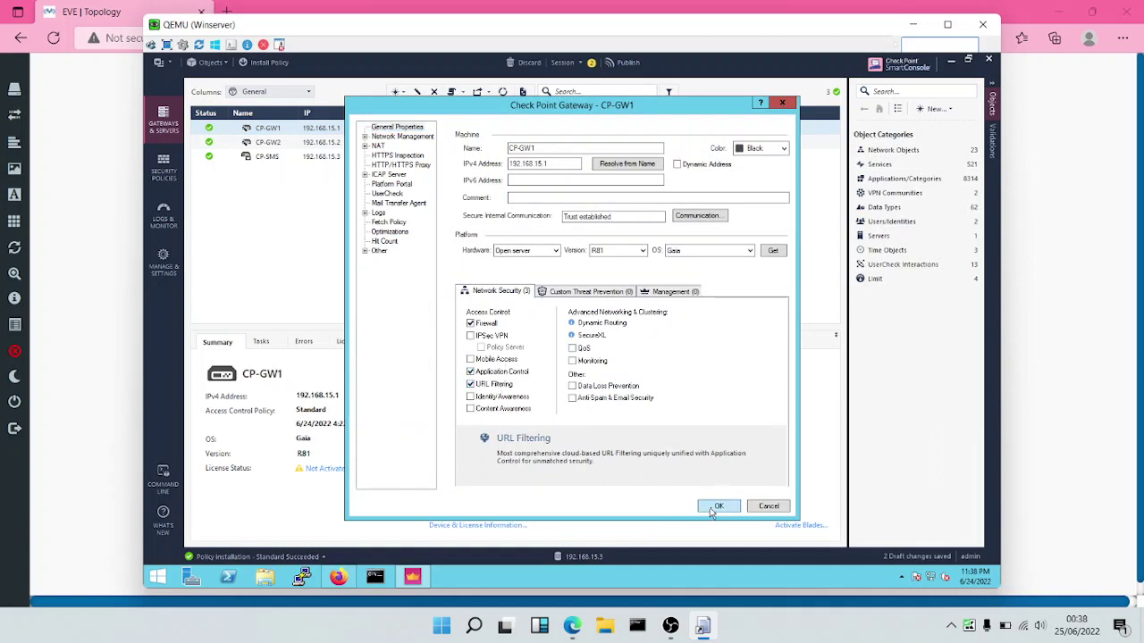
- Examine the access control rules and the policy types of the Standard policy, leaving its editor without saving
click(165, 170)
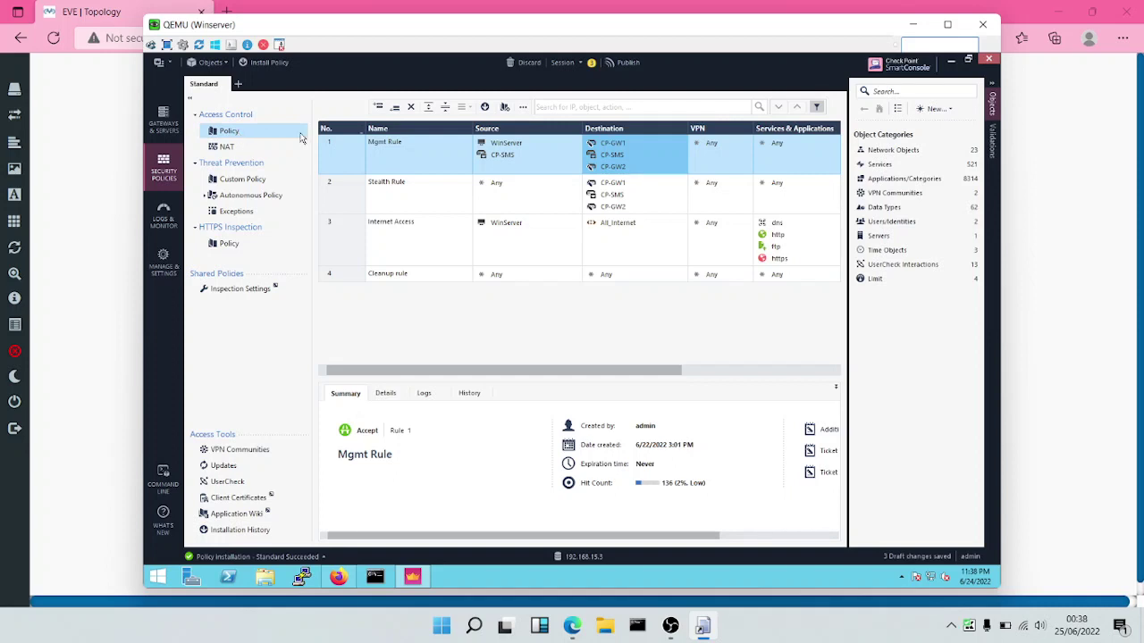
mouse_move(509, 162)
click(239, 130)
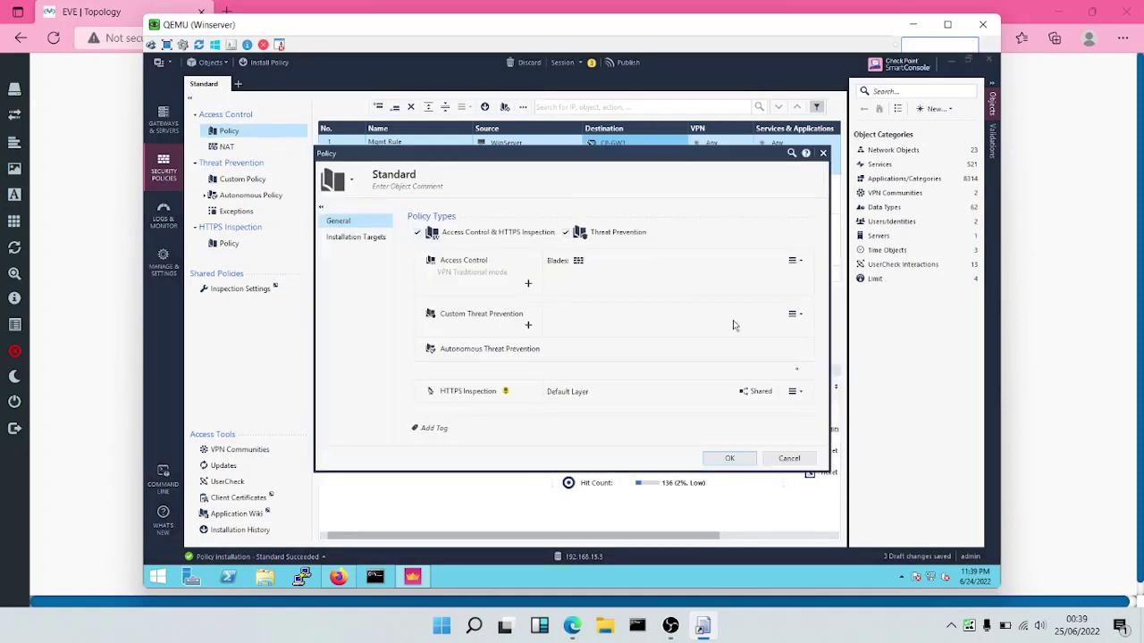
click(785, 457)
- Review the network security and custom threat prevention blades of gateway CP-GW1
click(164, 120)
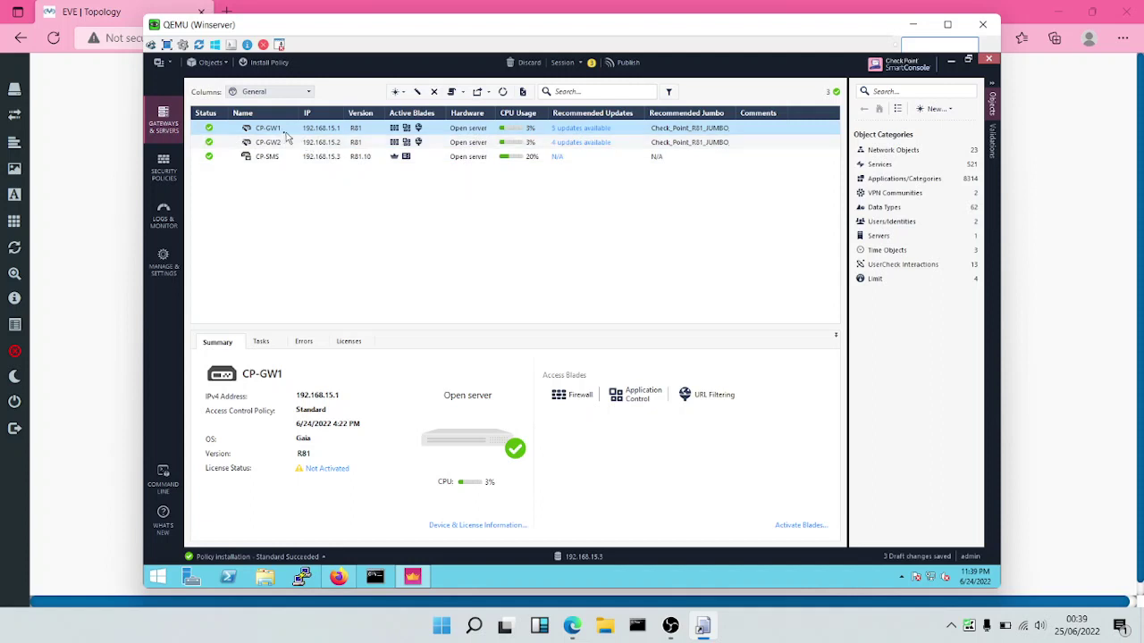
double_click(268, 128)
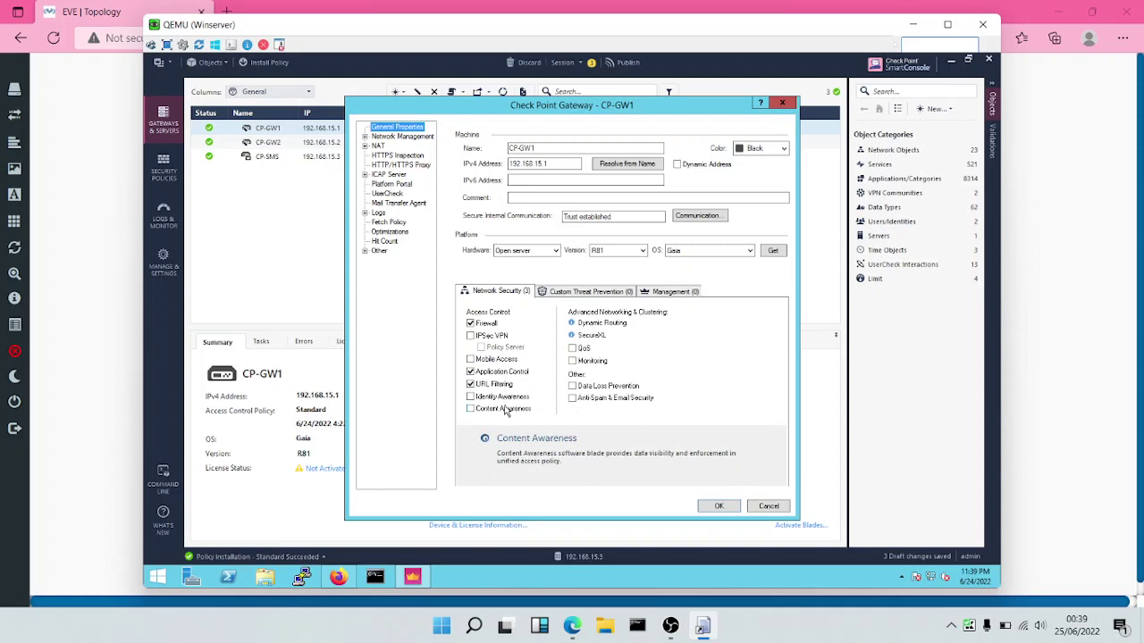
click(585, 293)
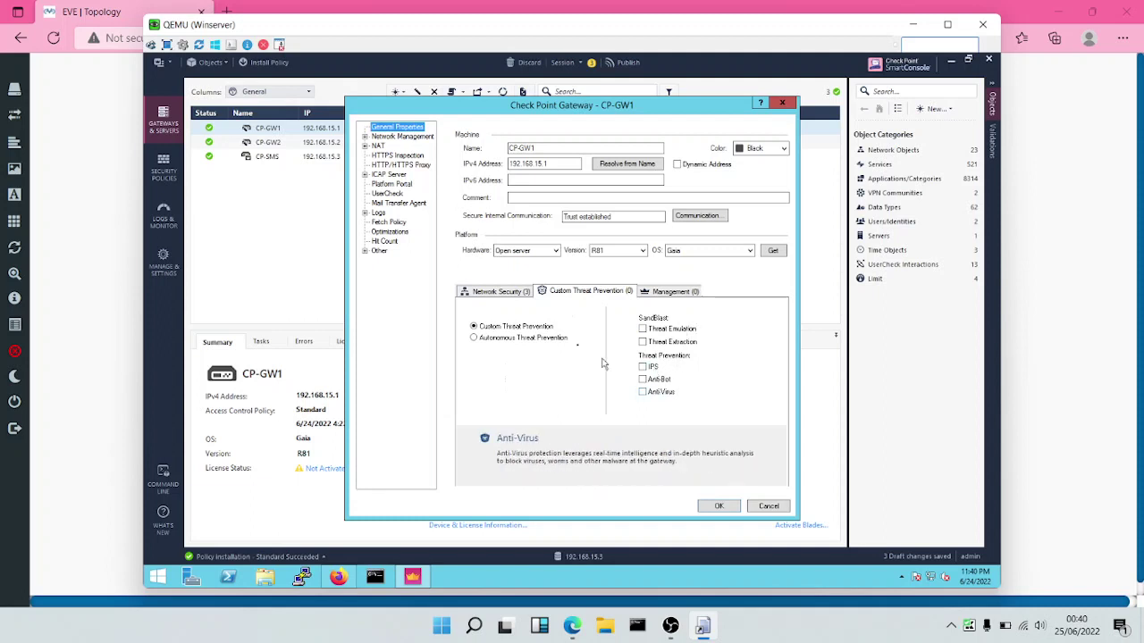
click(484, 296)
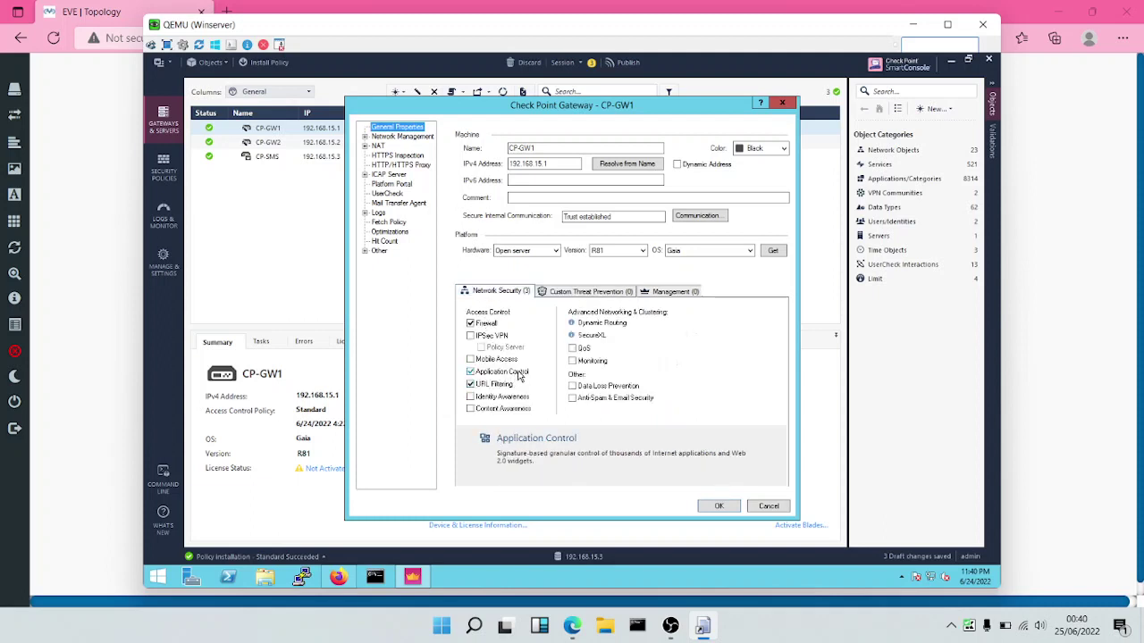
click(718, 505)
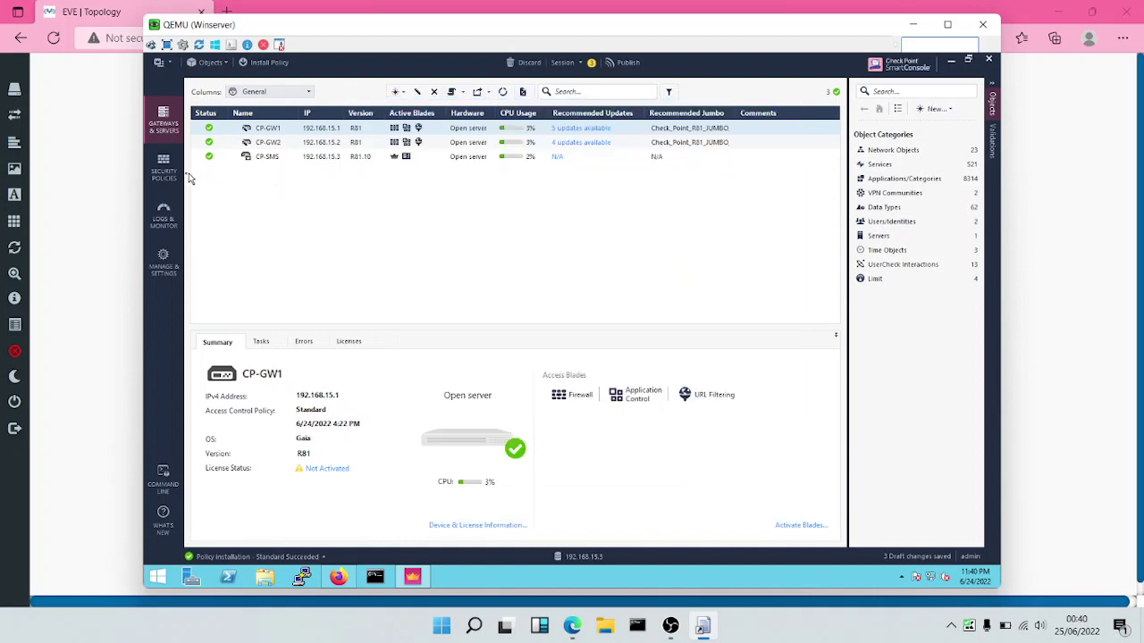
- Start a new Access Control layer in the Standard policy with only the Applications & URL Filtering blade enabled
click(162, 168)
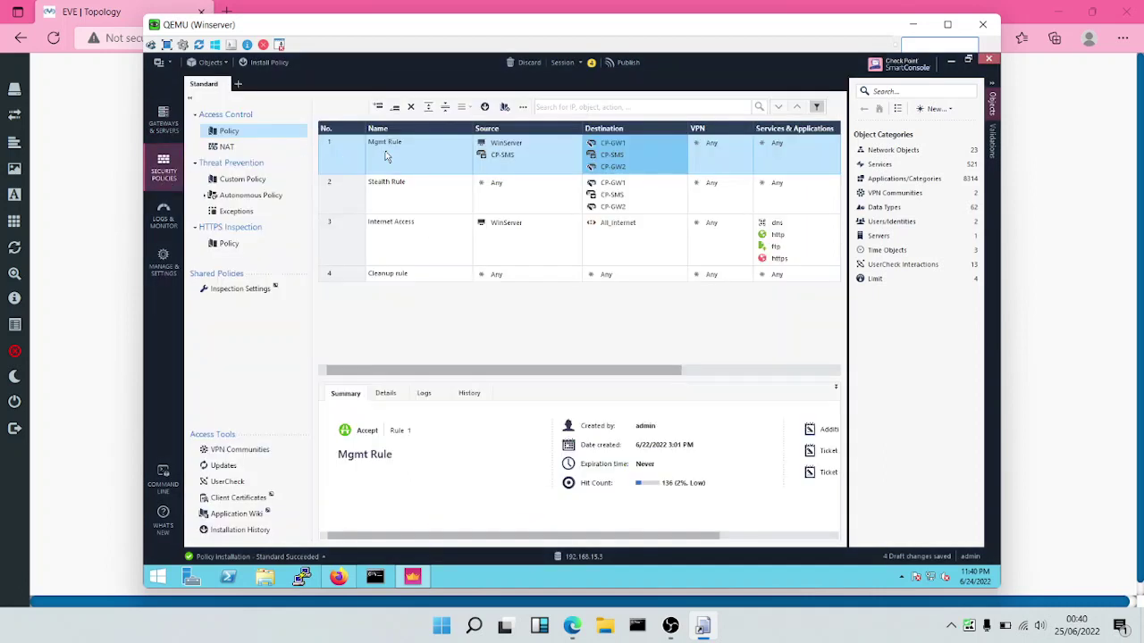
double_click(238, 135)
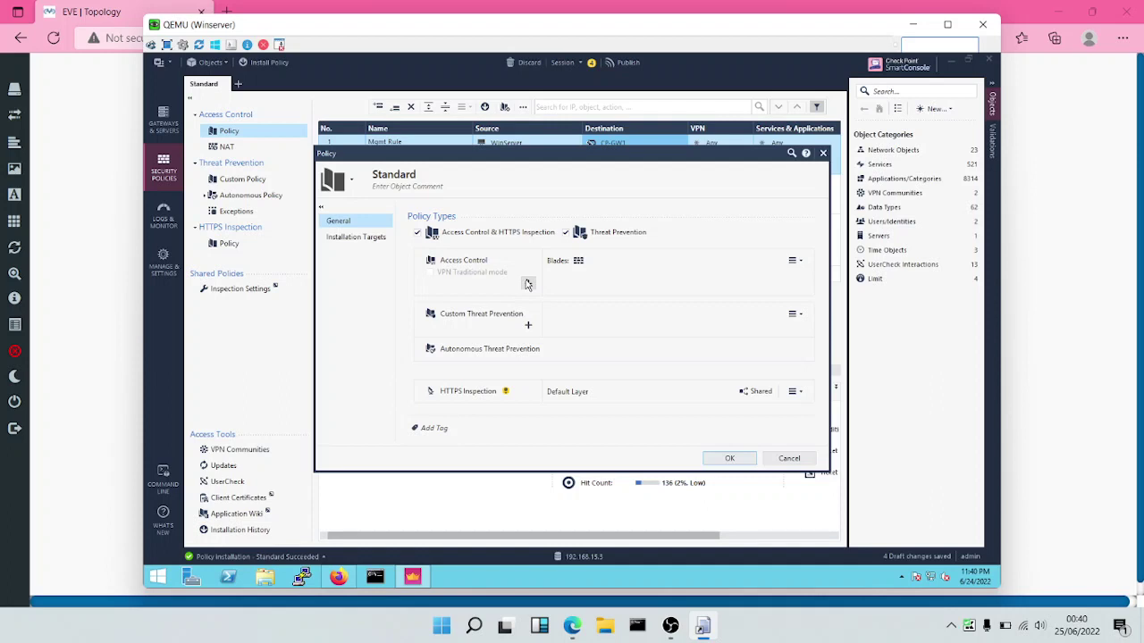
click(527, 283)
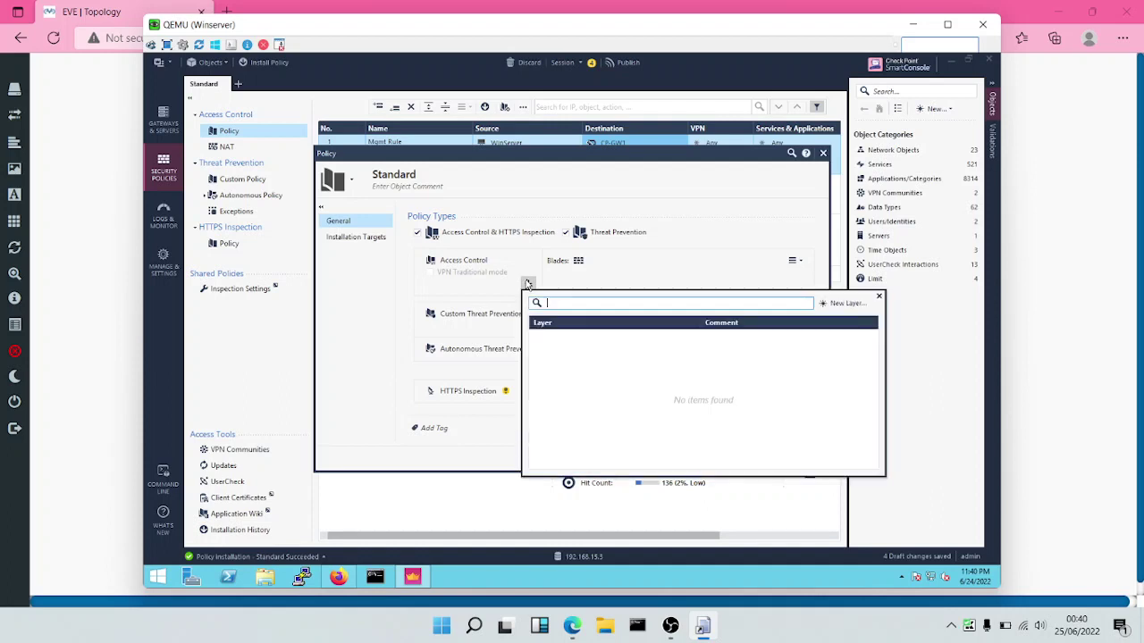
click(845, 304)
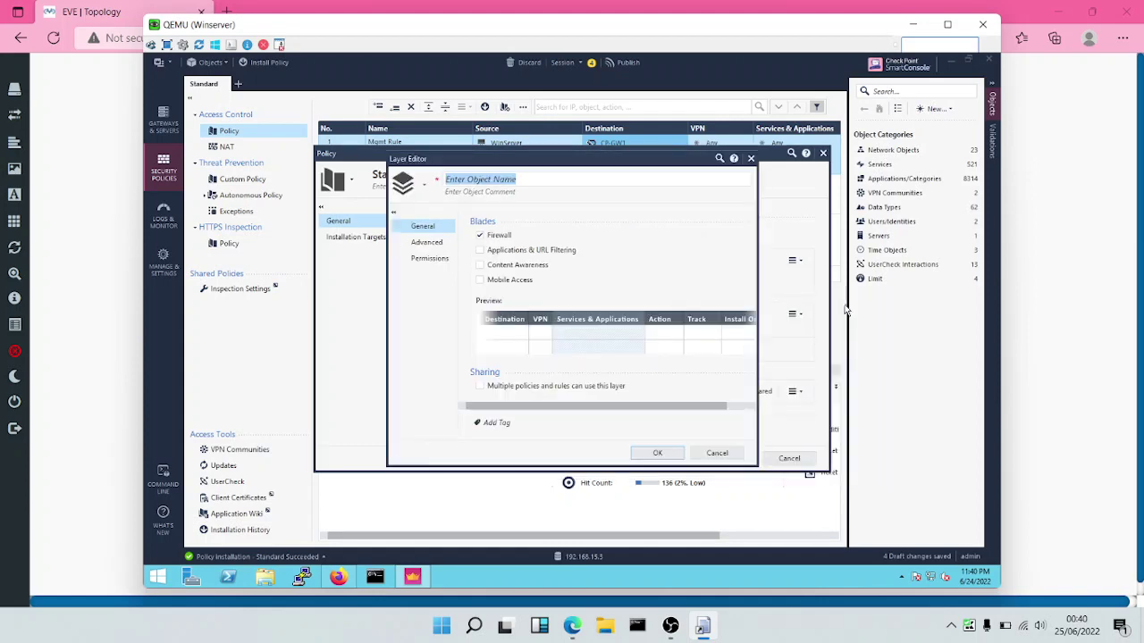
click(491, 237)
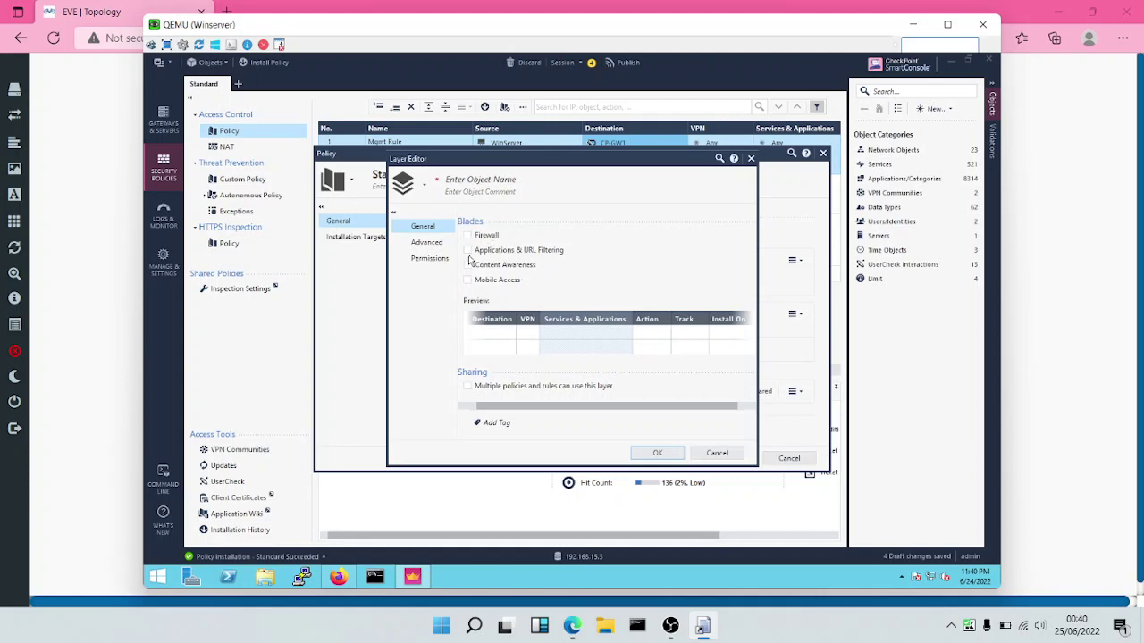
click(467, 253)
click(657, 454)
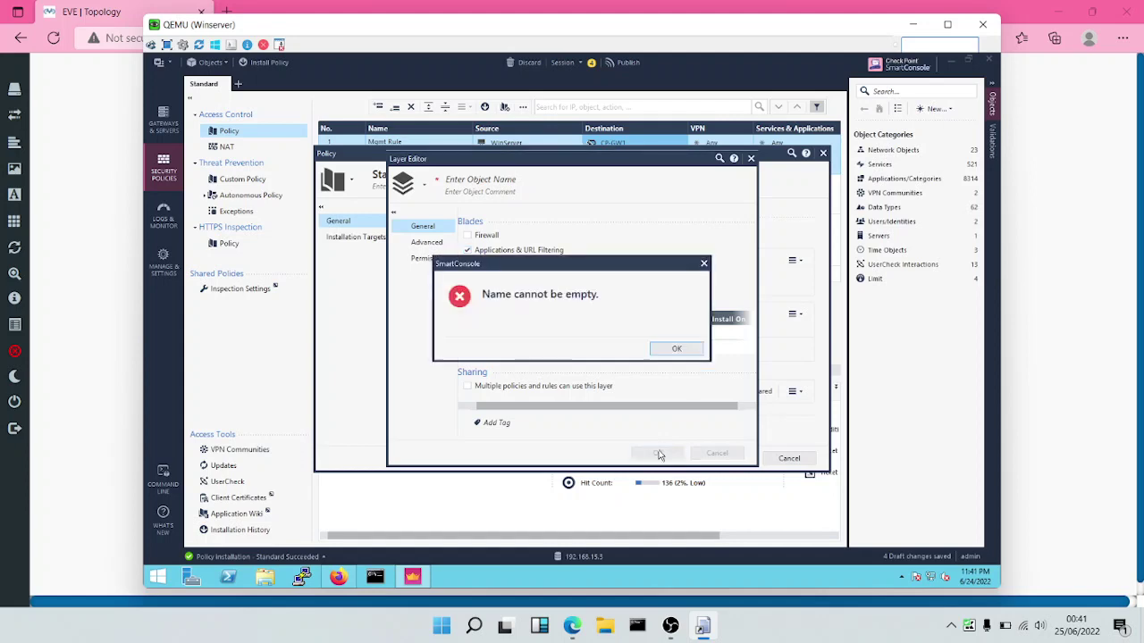
click(666, 351)
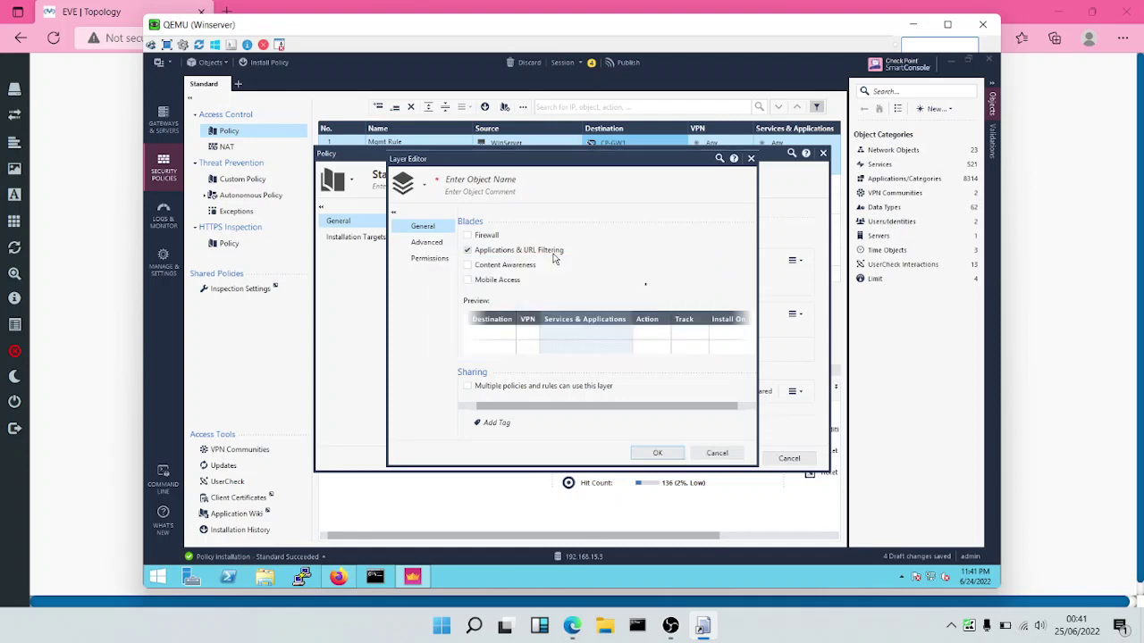
- Save the new layer in the Standard policy as "App & URL Filtering" and open its rule base
click(475, 183)
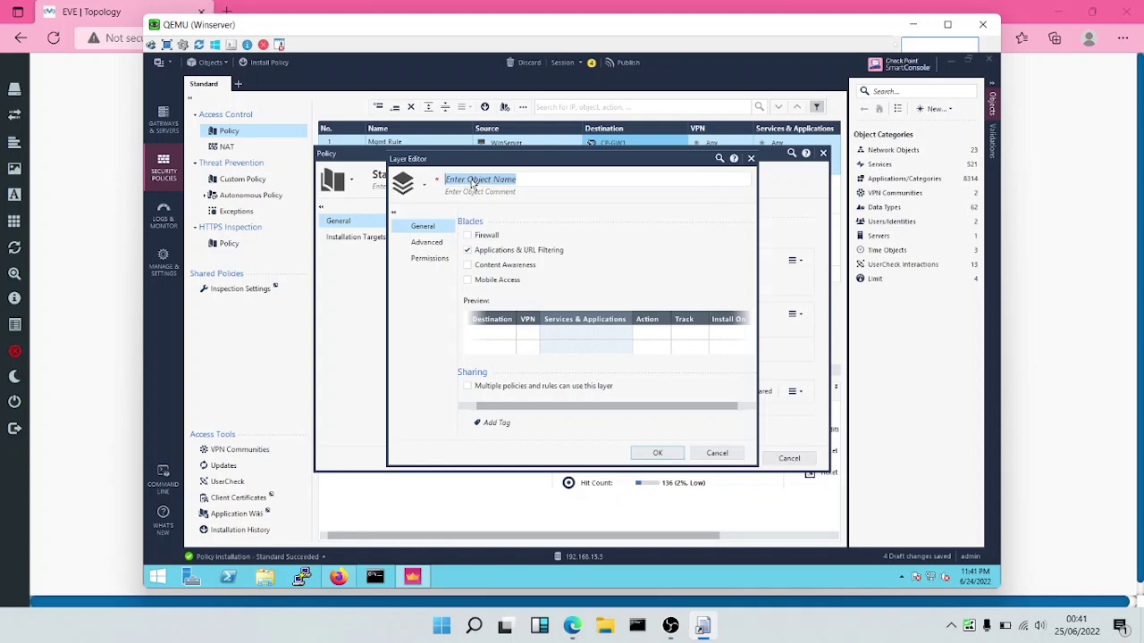
text(Ap)
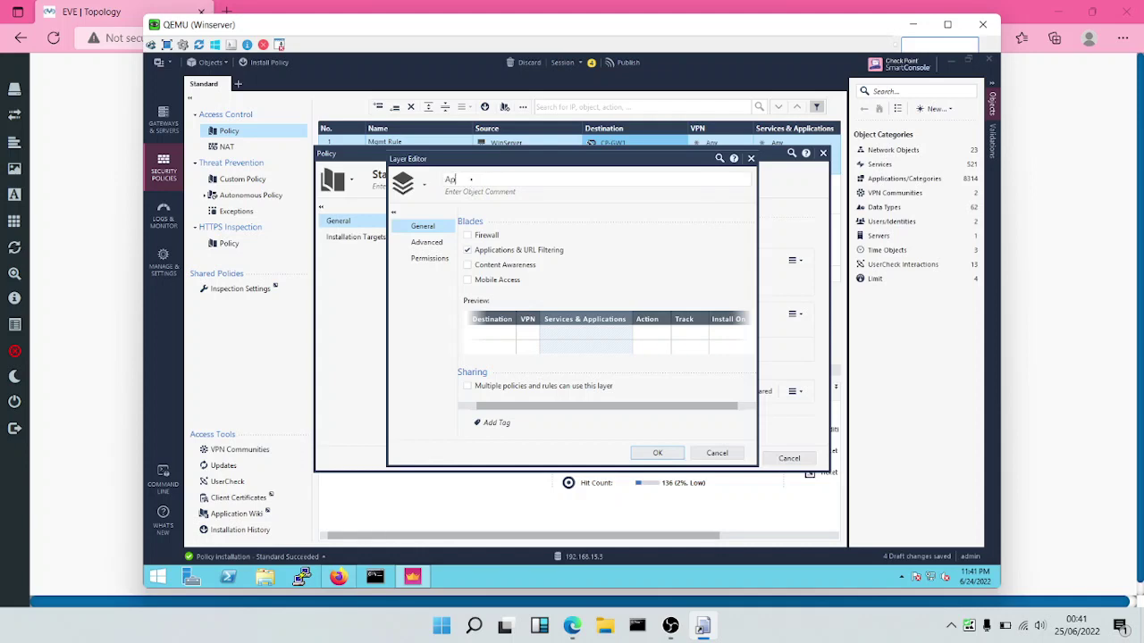
text(p & URL Filtering)
click(658, 452)
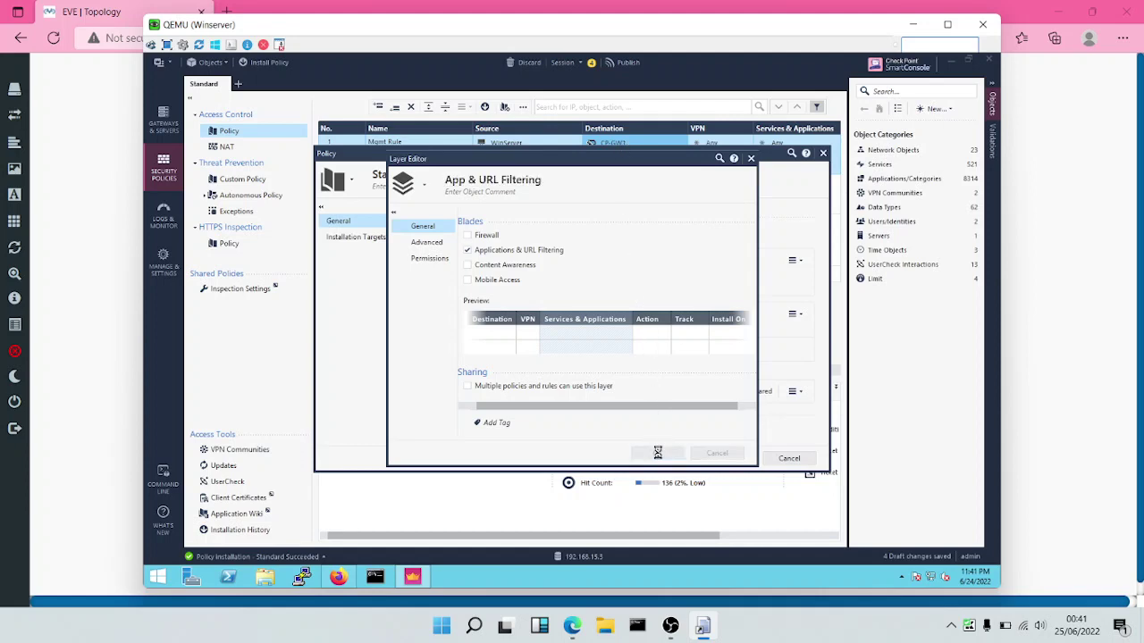
click(728, 455)
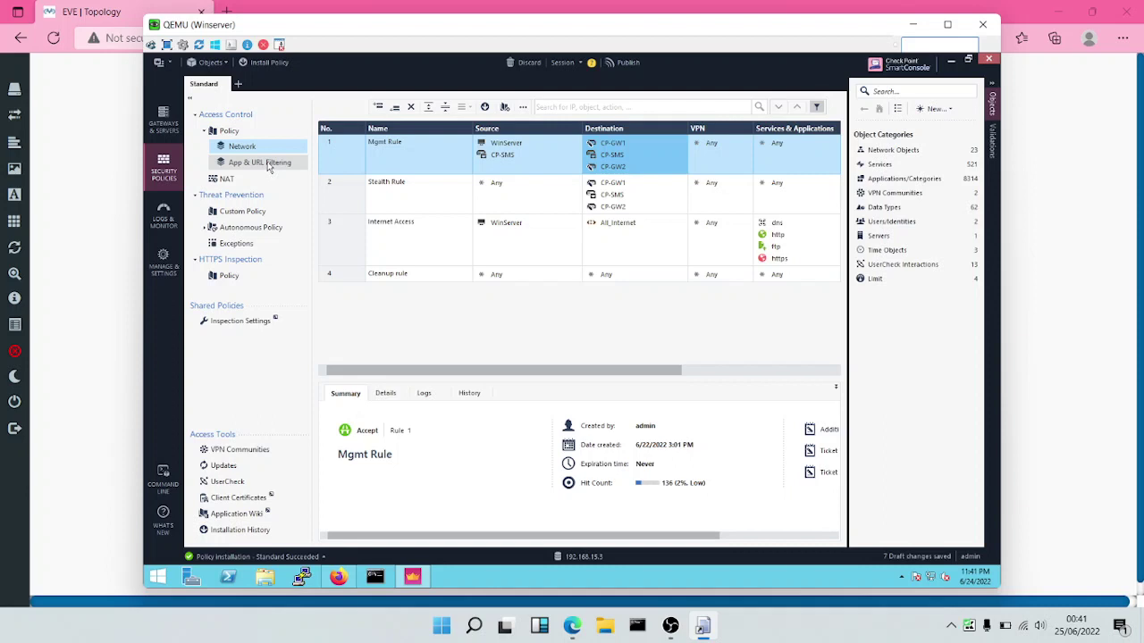
click(260, 162)
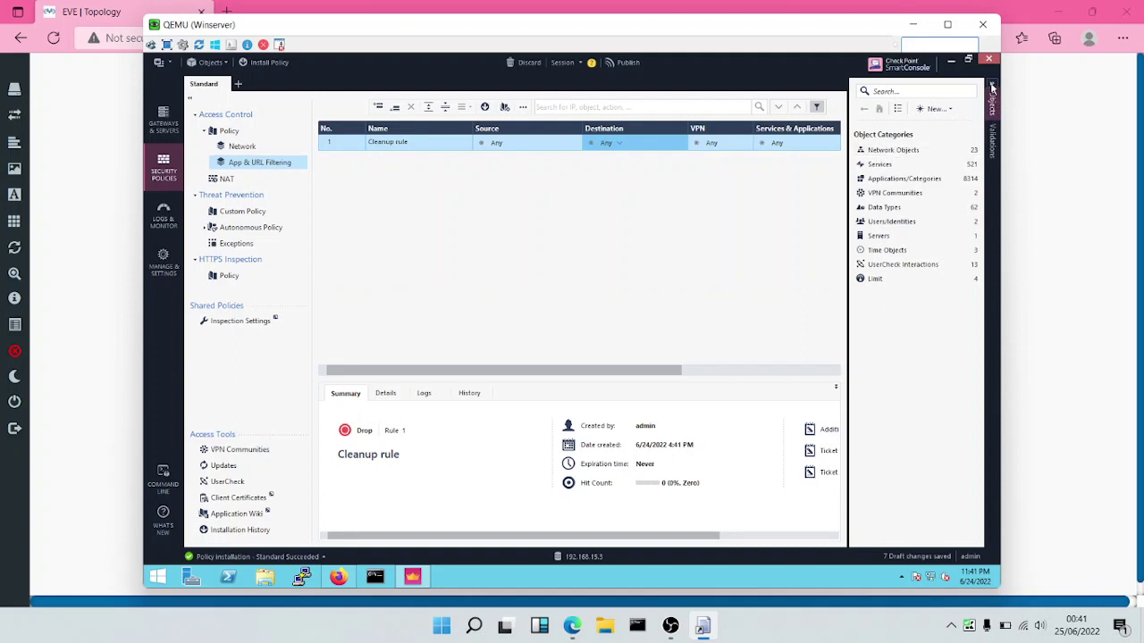
- Collapse the object categories pane and set the action of the App & URL Filtering layer's Cleanup rule to Accept
click(992, 88)
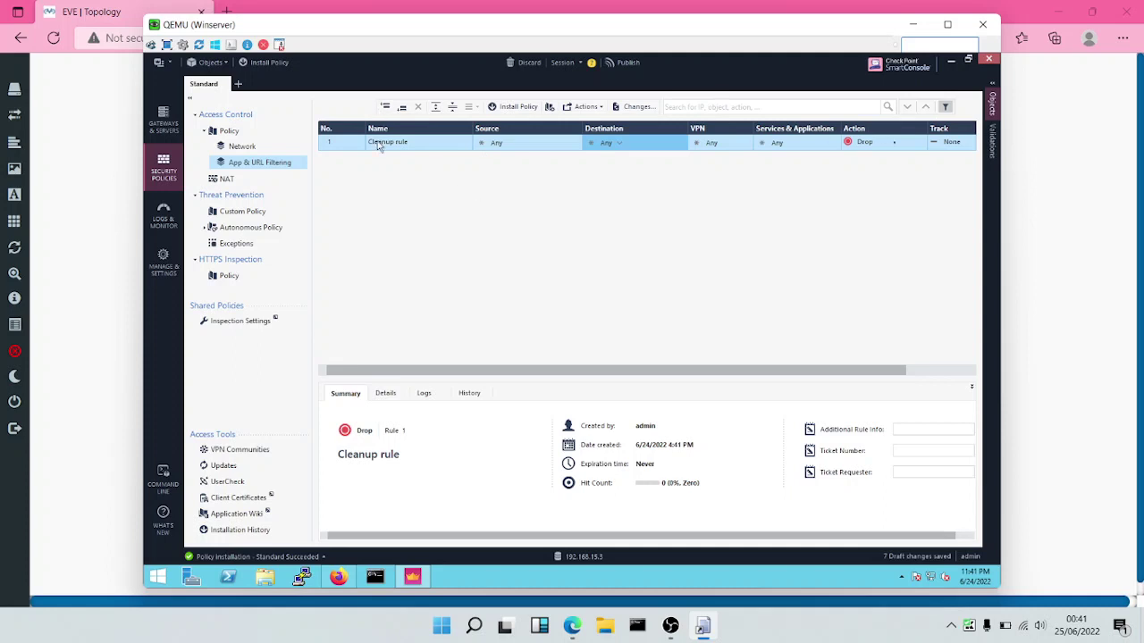
click(922, 140)
click(894, 154)
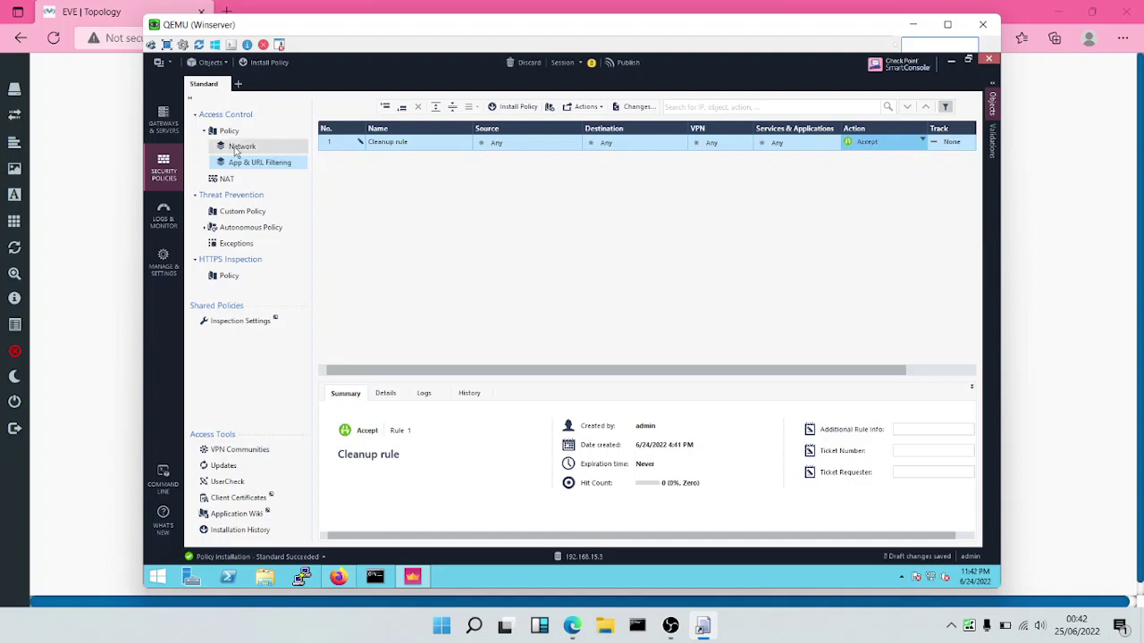
- Compare the rules of the Network layer with those of the App & URL Filtering layer
click(238, 148)
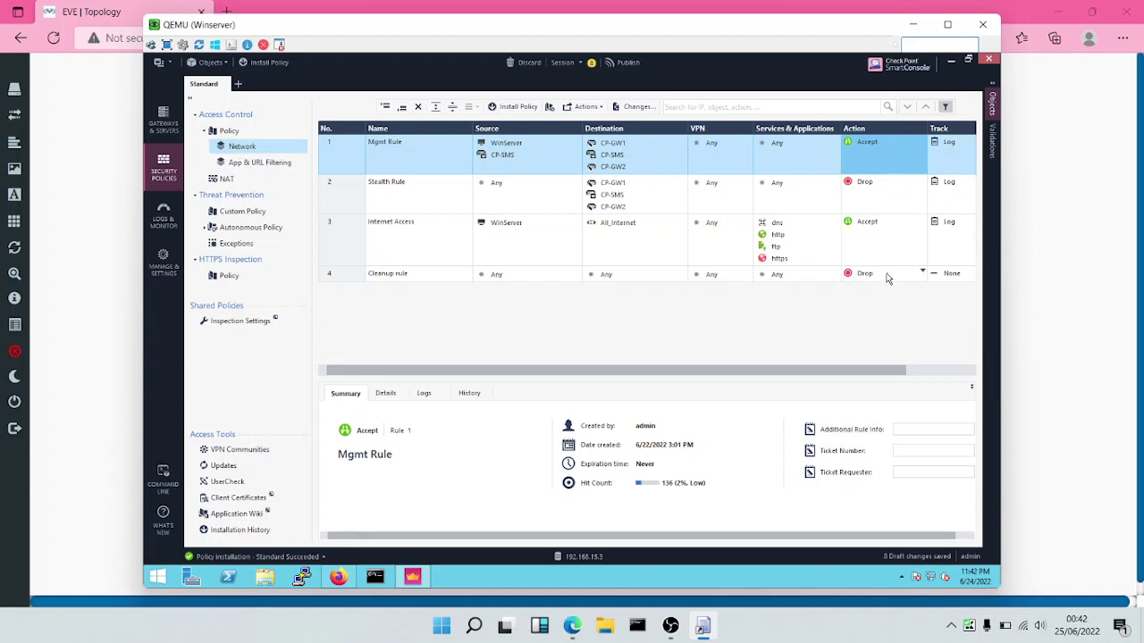
click(259, 166)
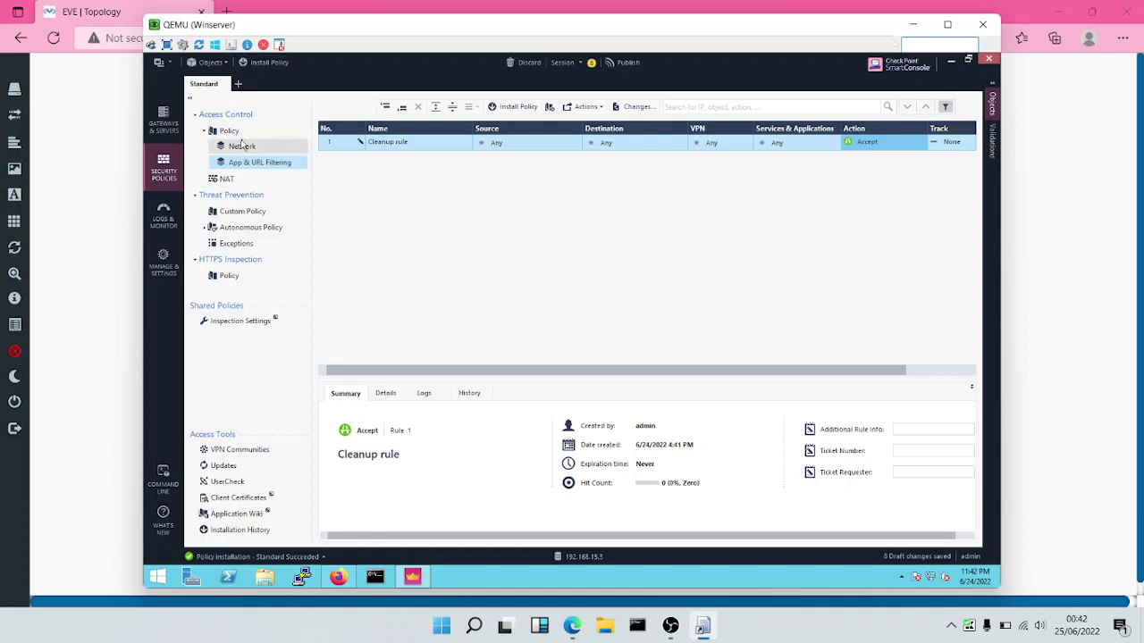
click(241, 146)
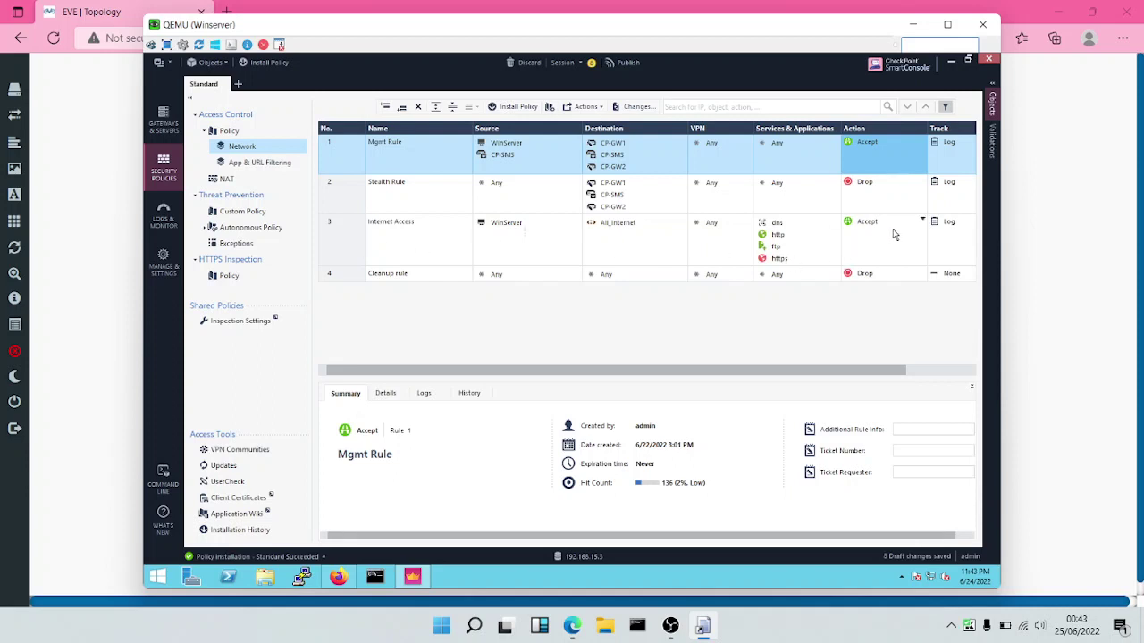
click(251, 162)
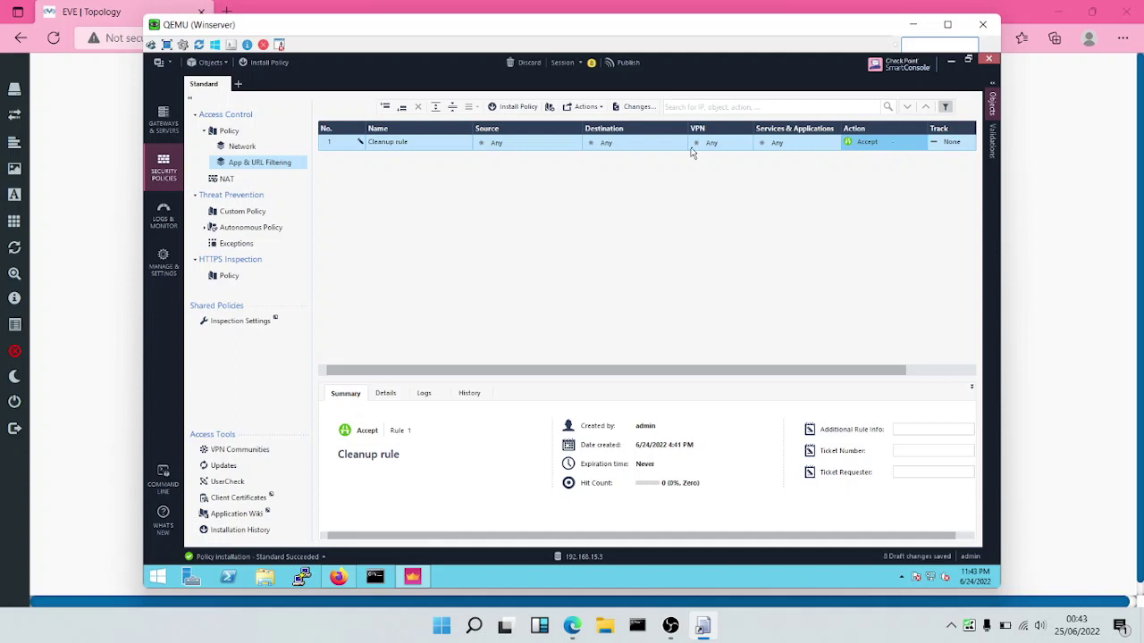
- Add a new rule named "No Social Media" above the Cleanup rule in the App & URL Filtering layer
right_click(337, 143)
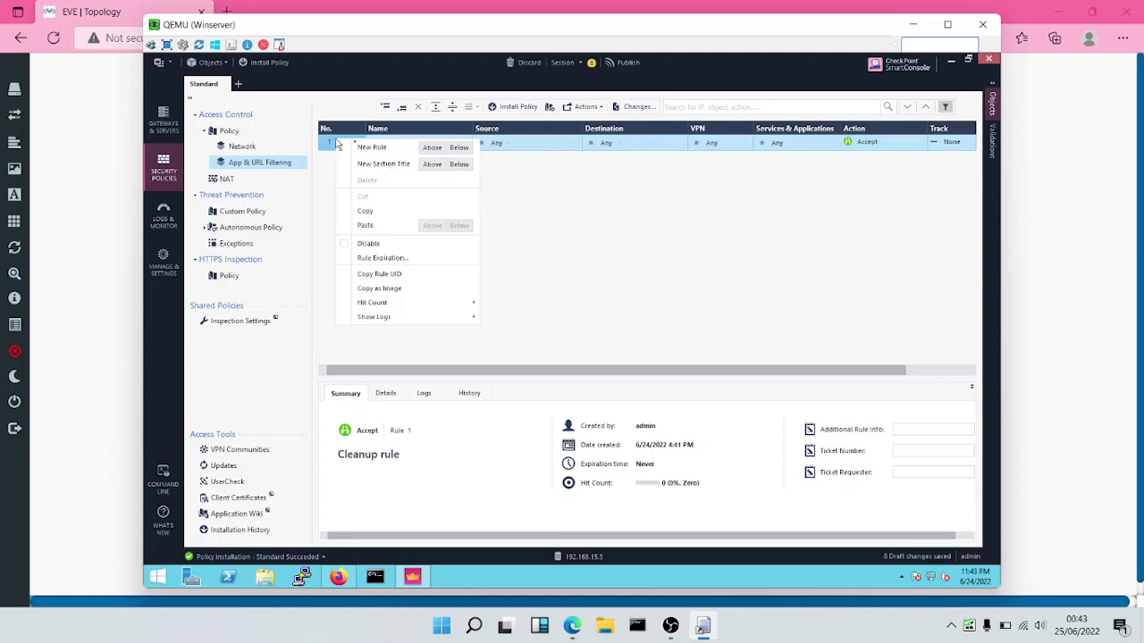
click(432, 148)
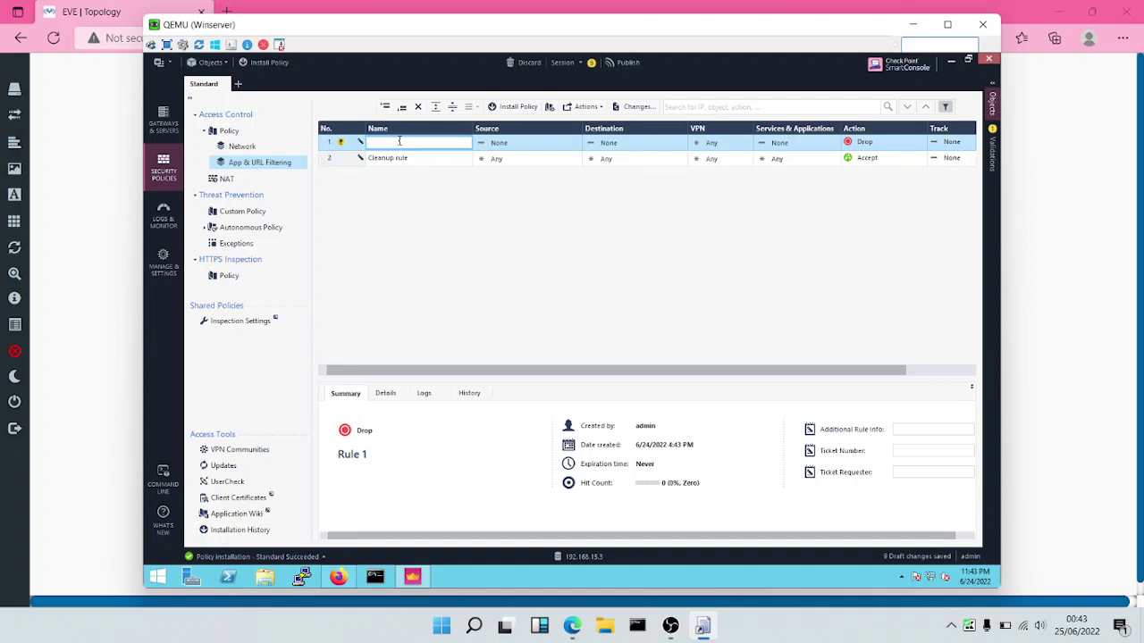
text(No)
text( Social)
text( Mi)
text(ed)
text(ia)
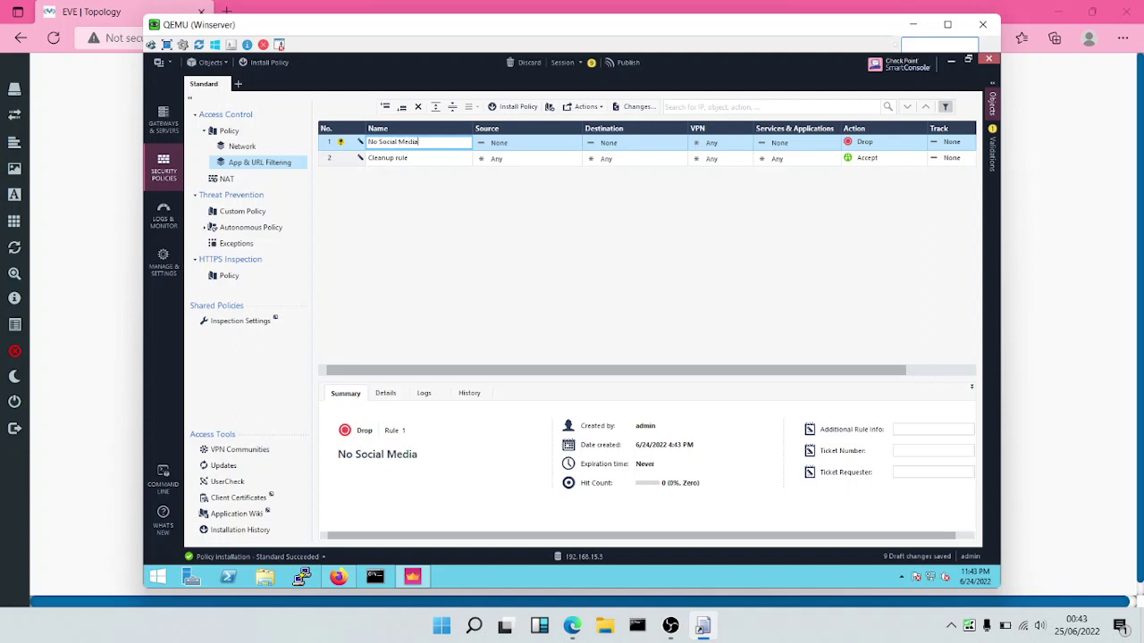
- Set the No Social Media rule's source to WinServer and its destination to All_Internet
click(574, 141)
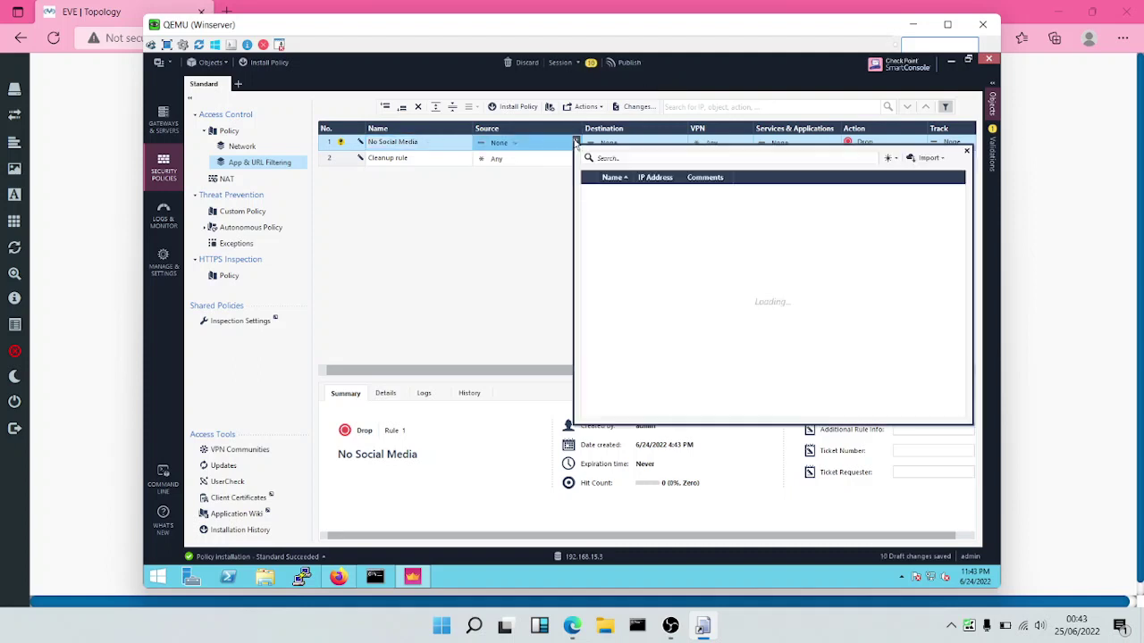
text(win)
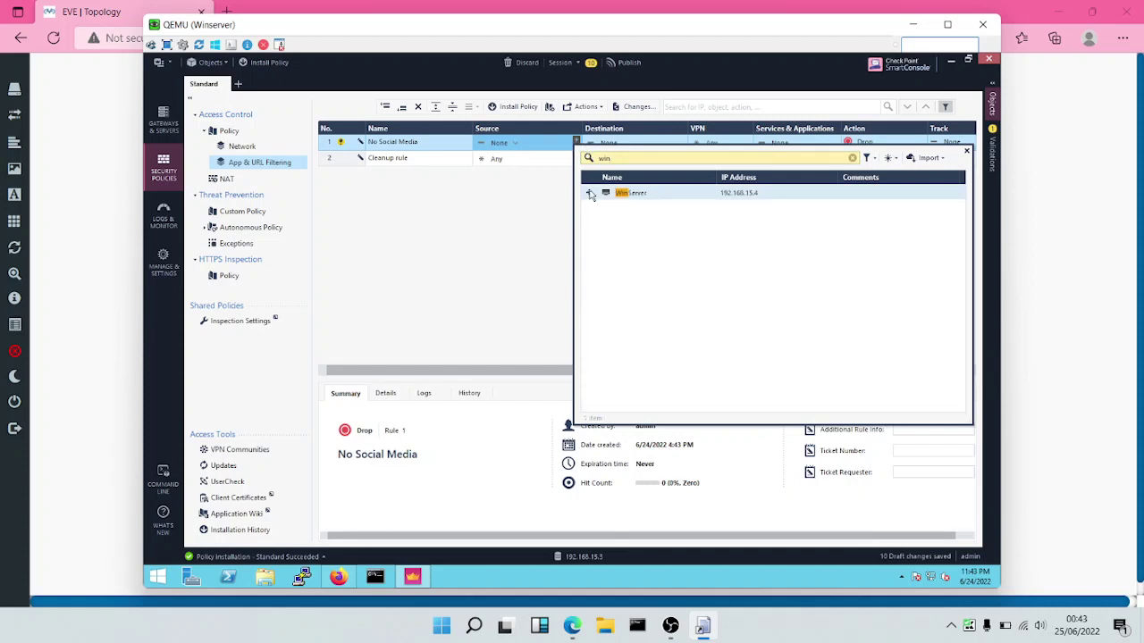
click(589, 194)
click(513, 234)
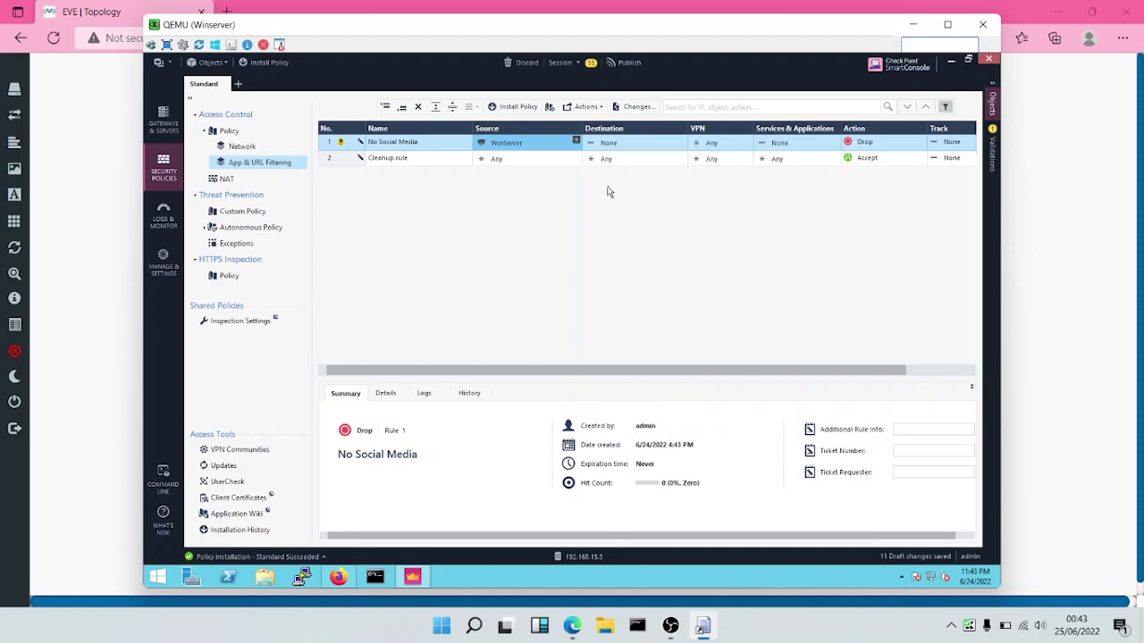
click(681, 143)
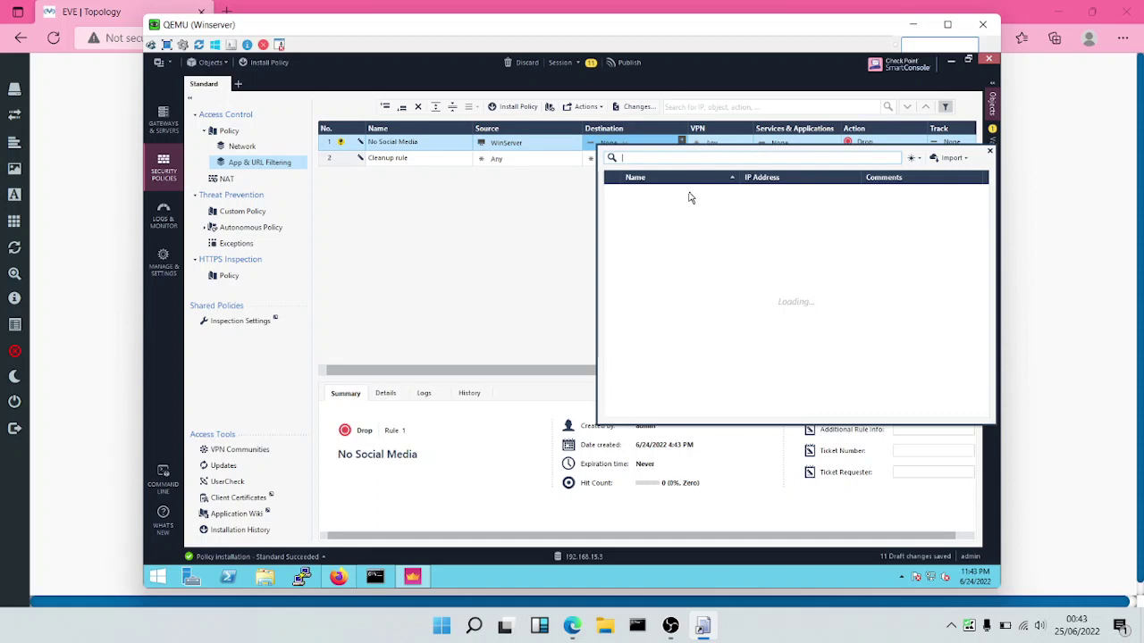
text(all)
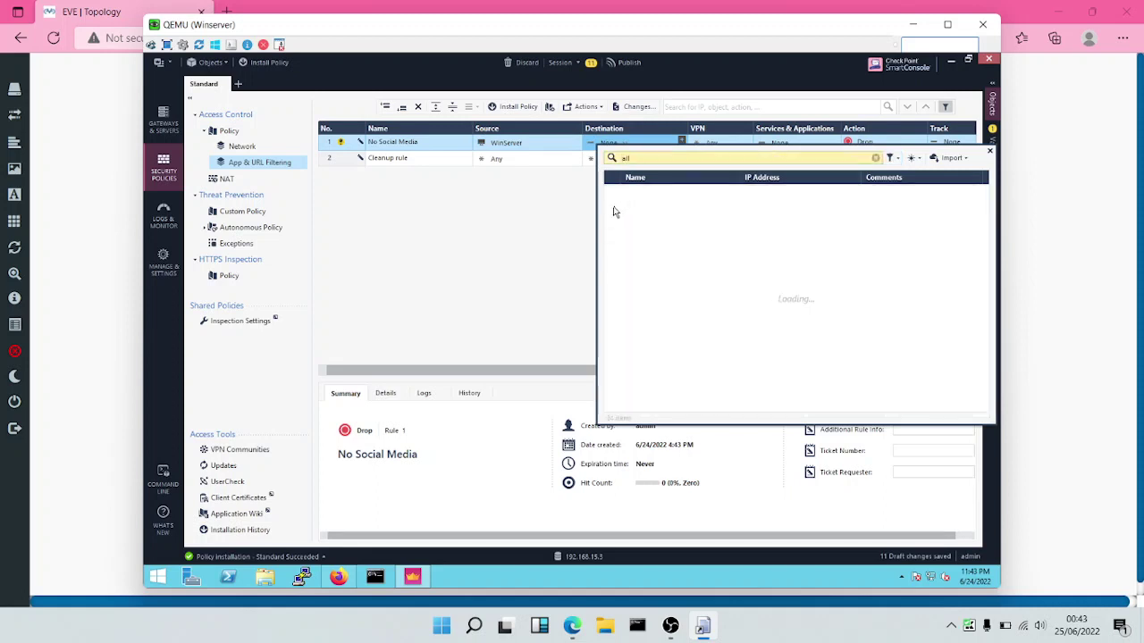
click(613, 221)
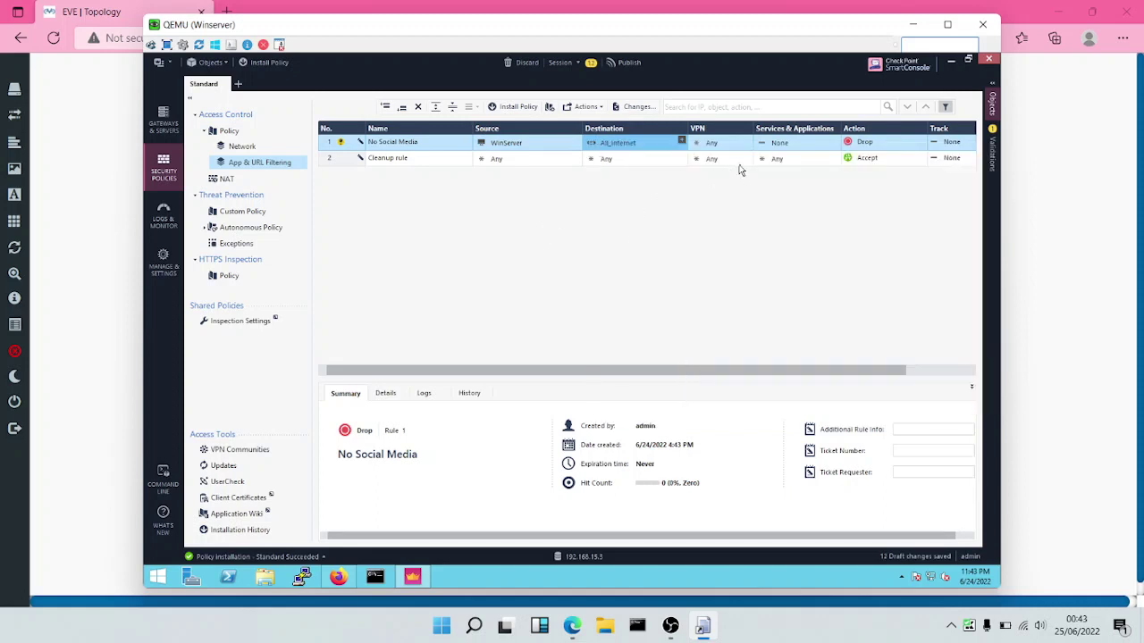
- Set the No Social Media rule's services and applications to the Social Networking category
click(801, 144)
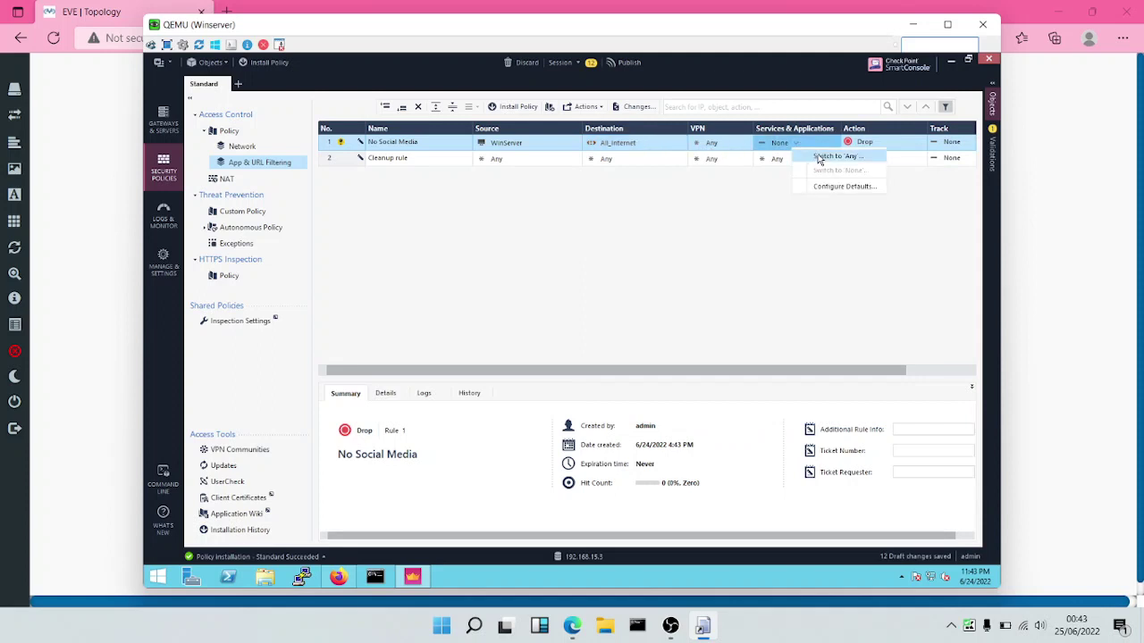
click(820, 156)
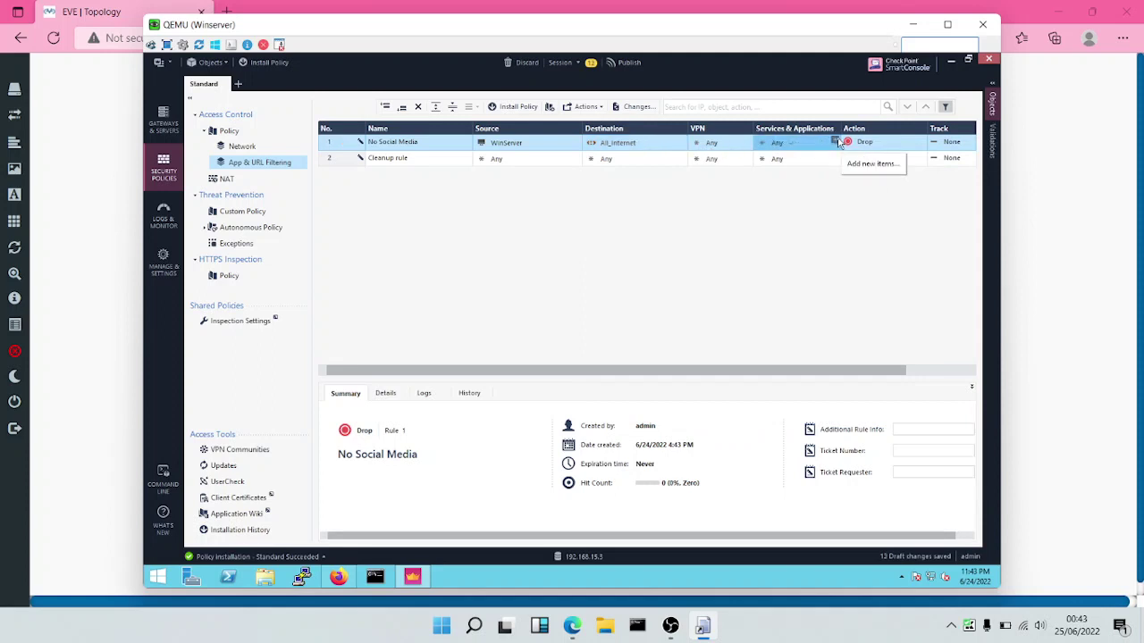
click(837, 142)
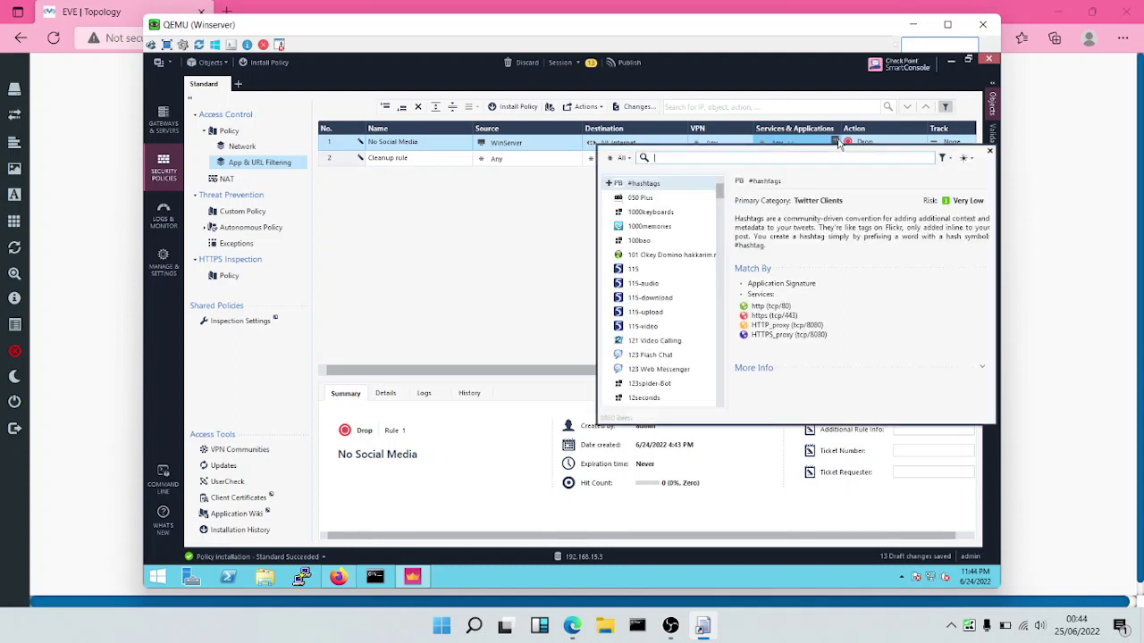
text(social)
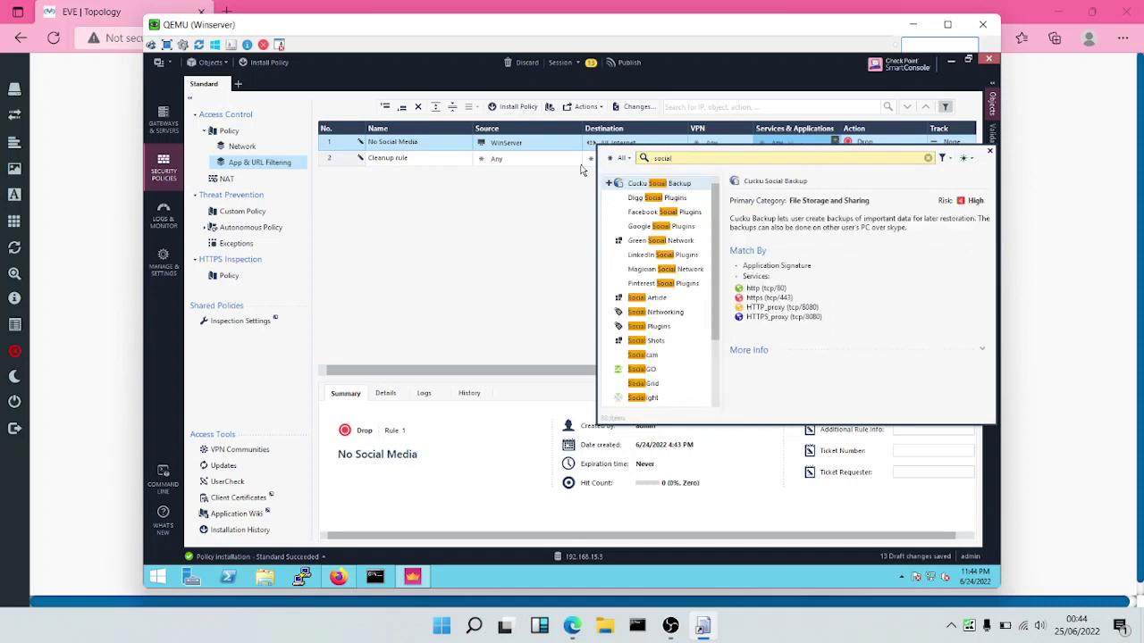
text( n)
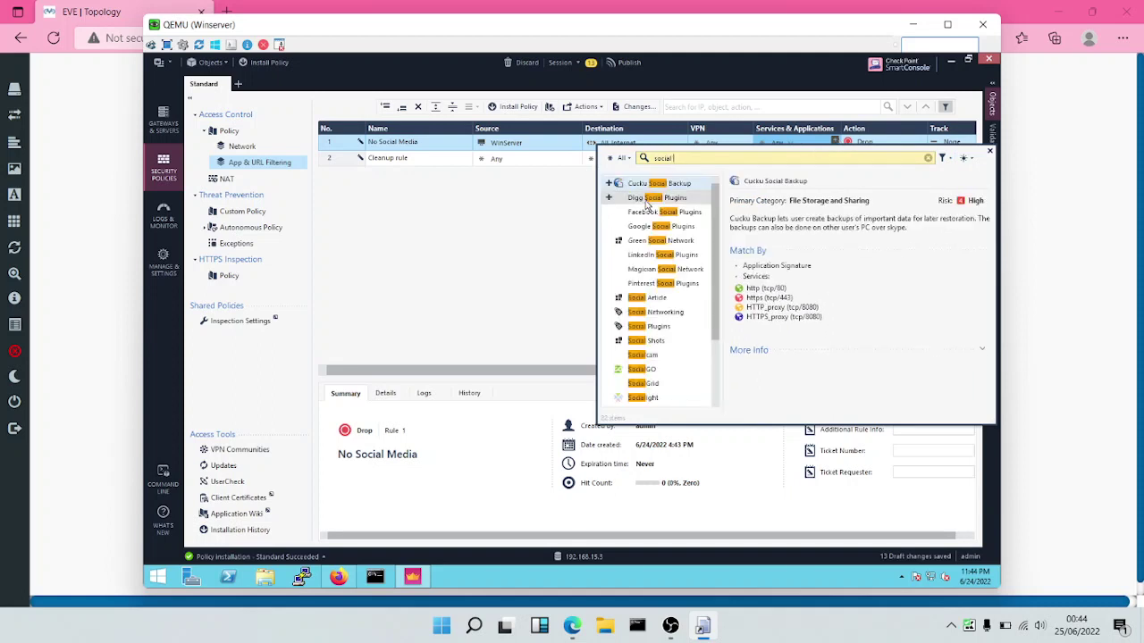
text(et)
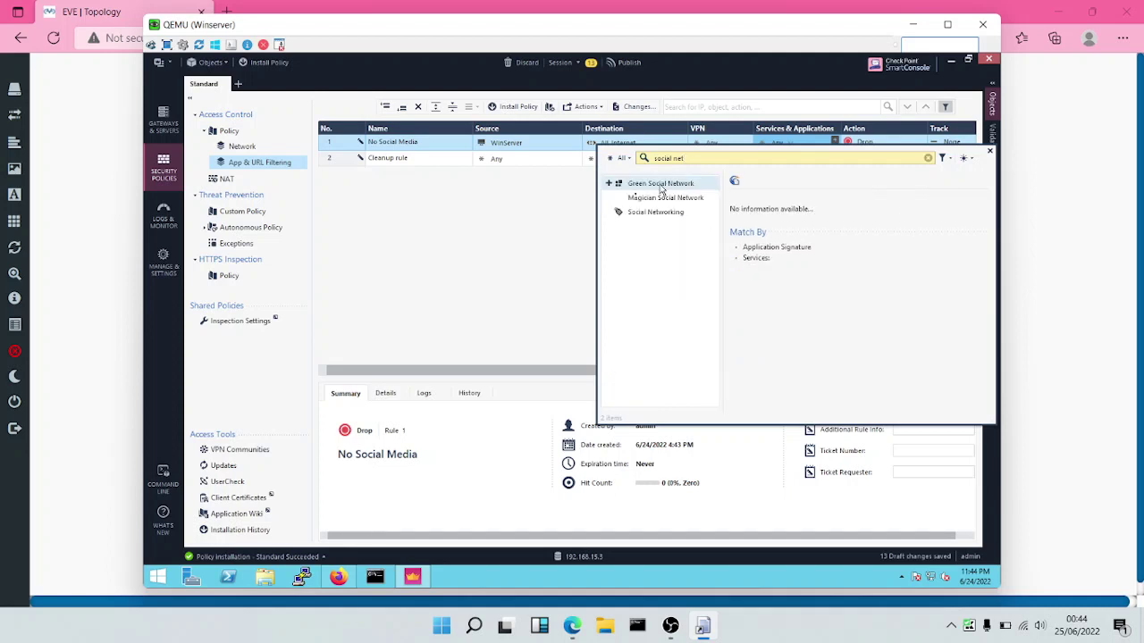
click(607, 212)
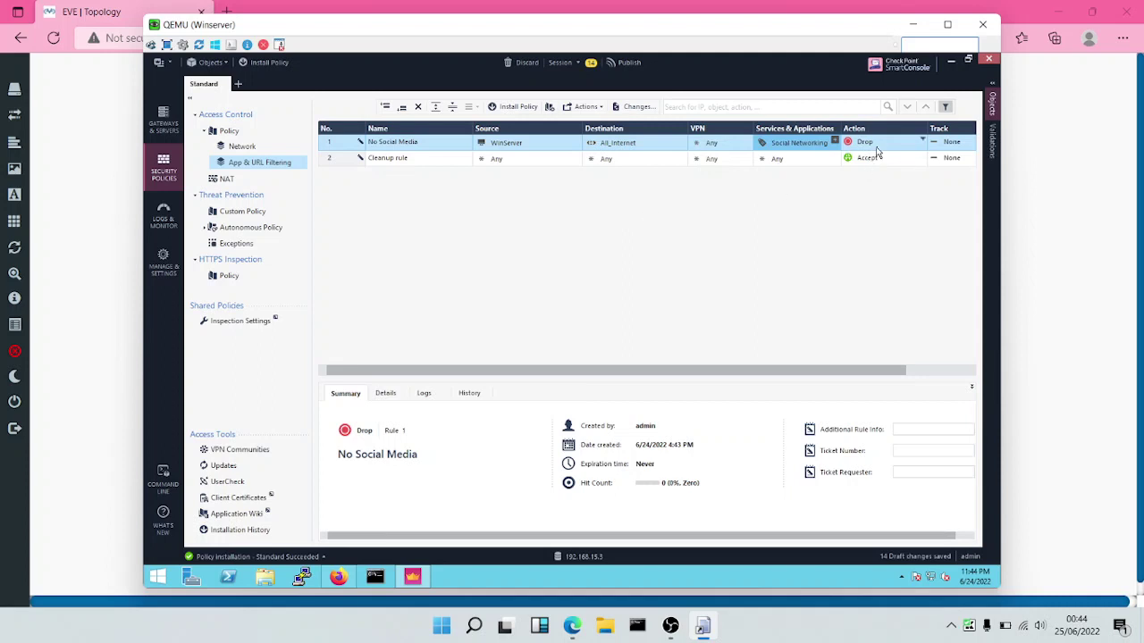
- Set tracking to Log with Accounting on the No Social Media rule and to Log on the Cleanup rule
click(944, 139)
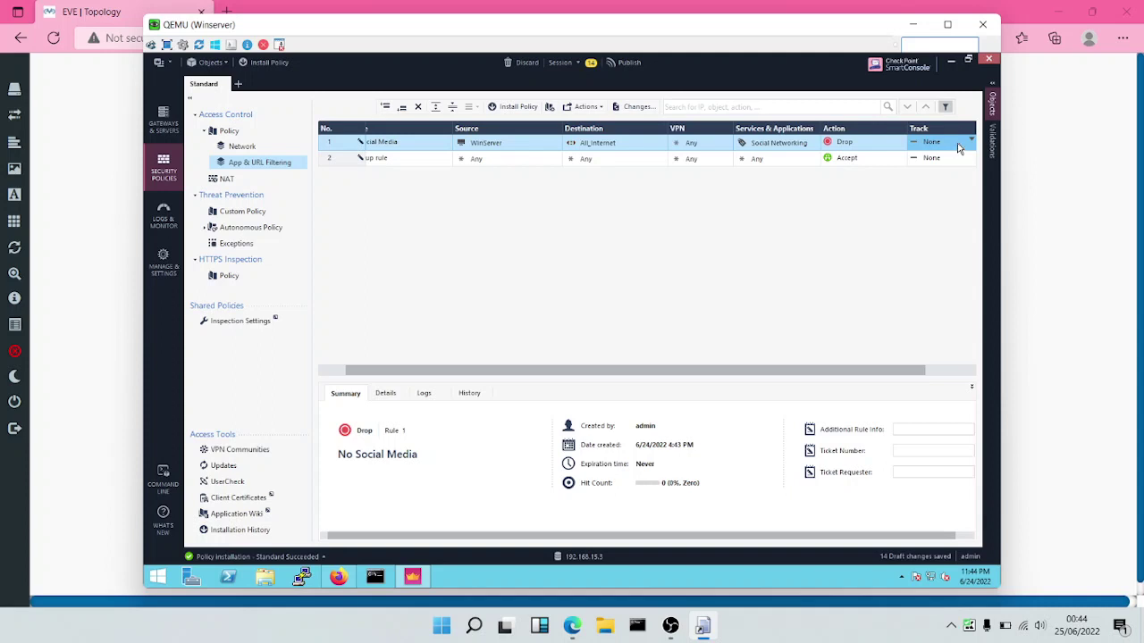
click(958, 147)
click(921, 165)
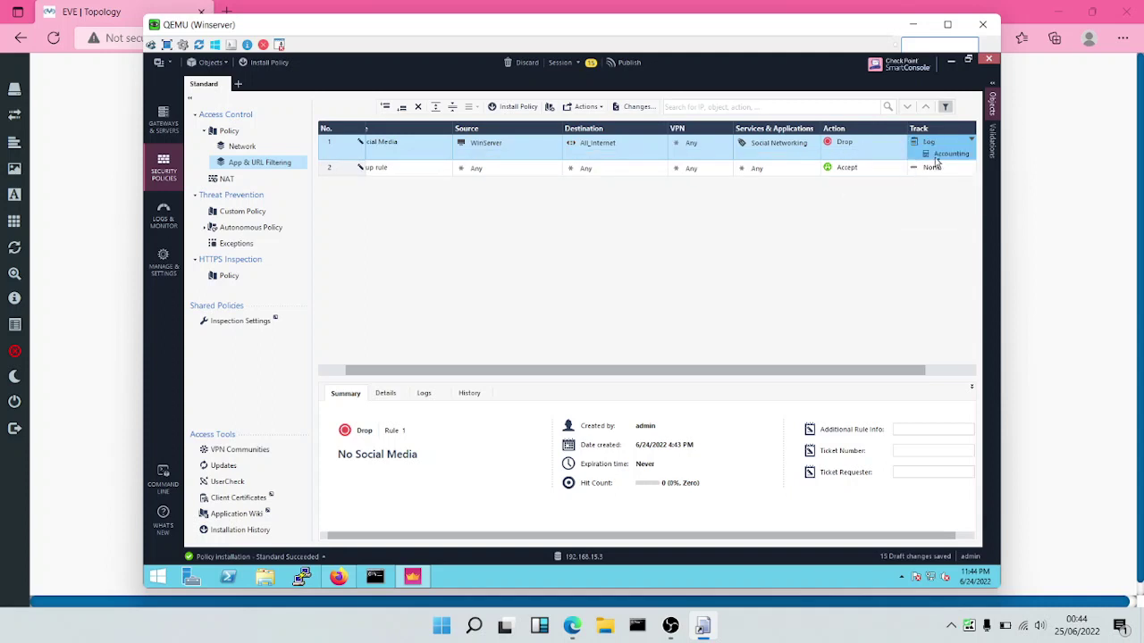
click(945, 168)
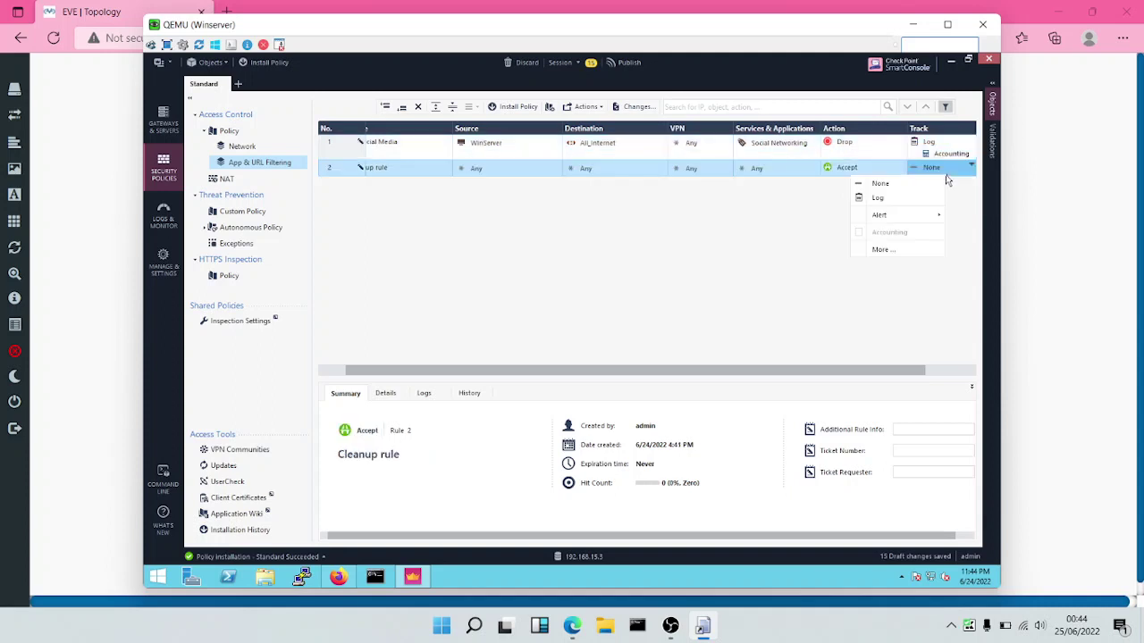
click(908, 202)
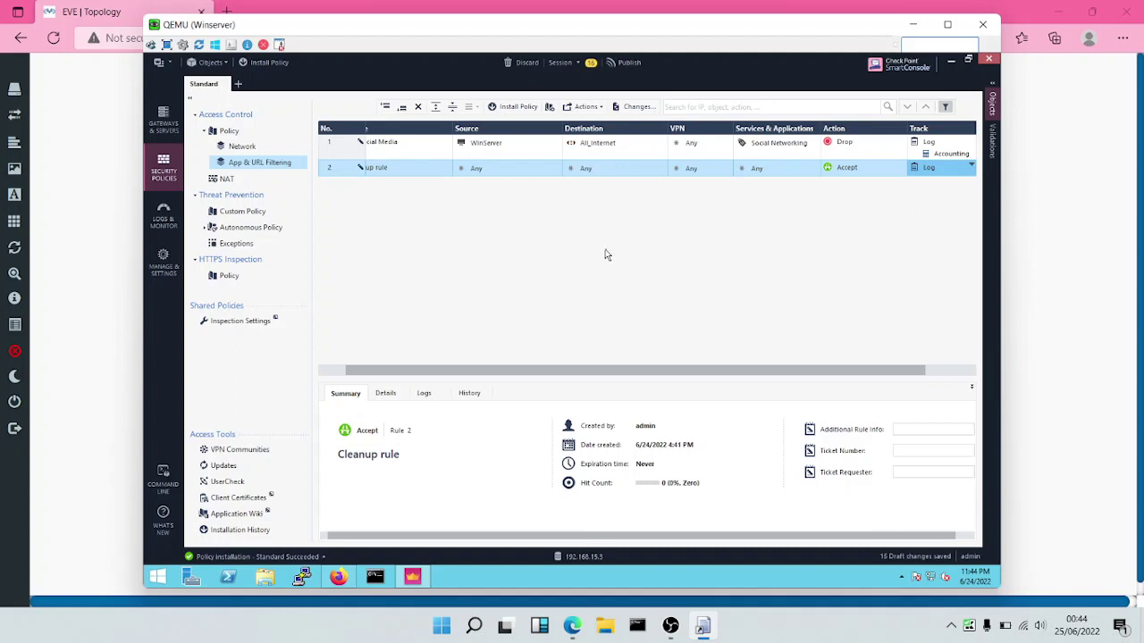
- Set the No Social Media rule's action to Drop with the Blocked Message UserCheck notification
drag(589, 370, 816, 365)
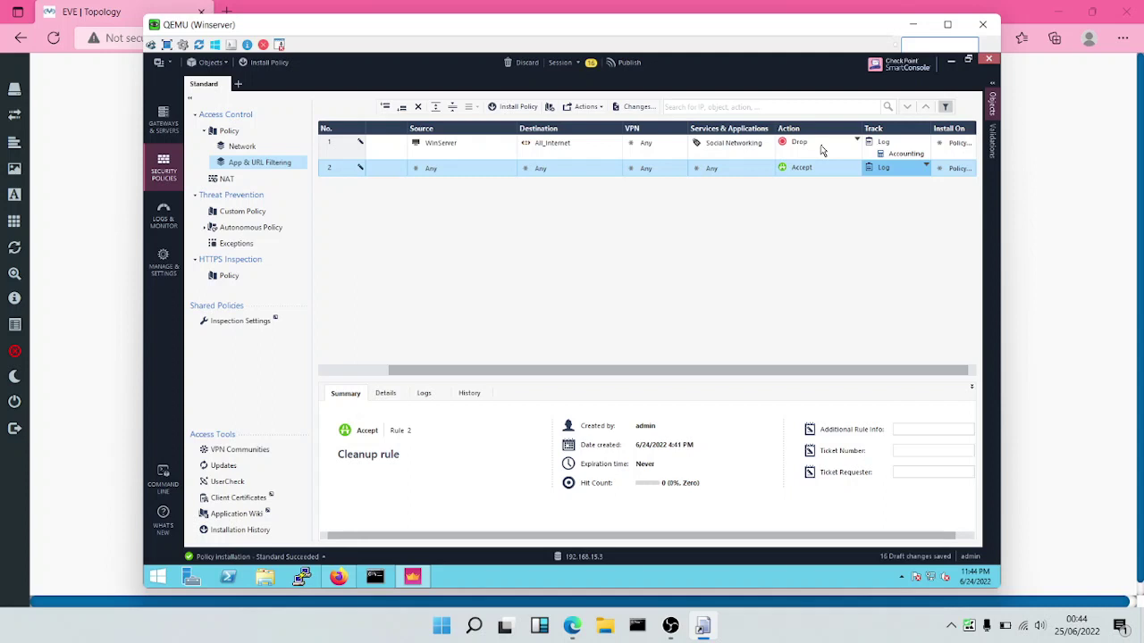
click(855, 140)
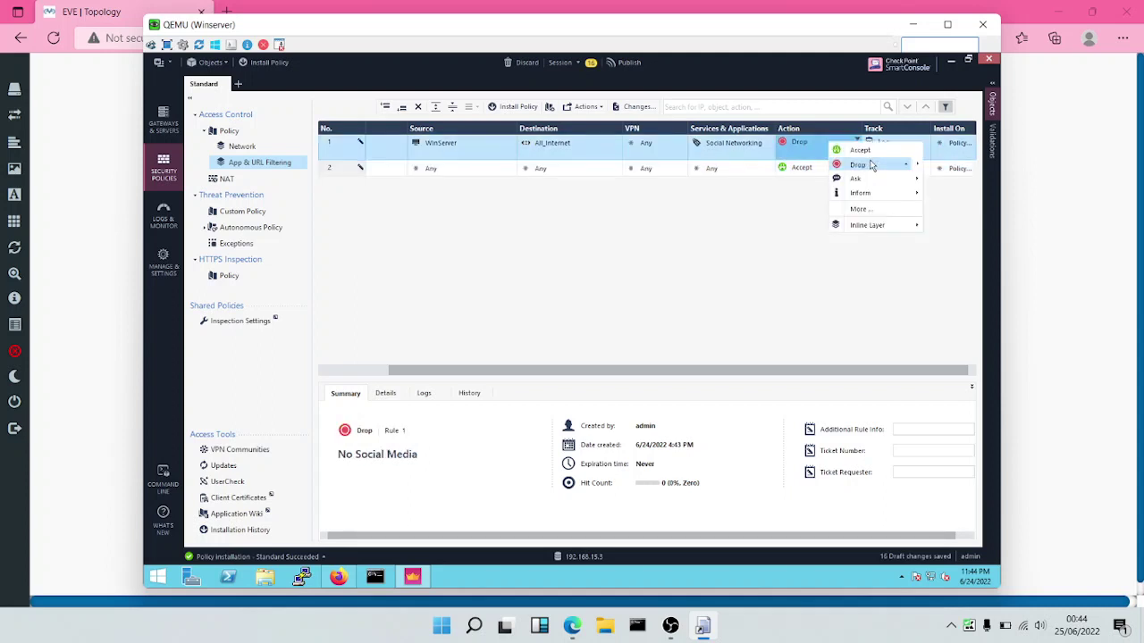
mouse_move(876, 167)
click(744, 171)
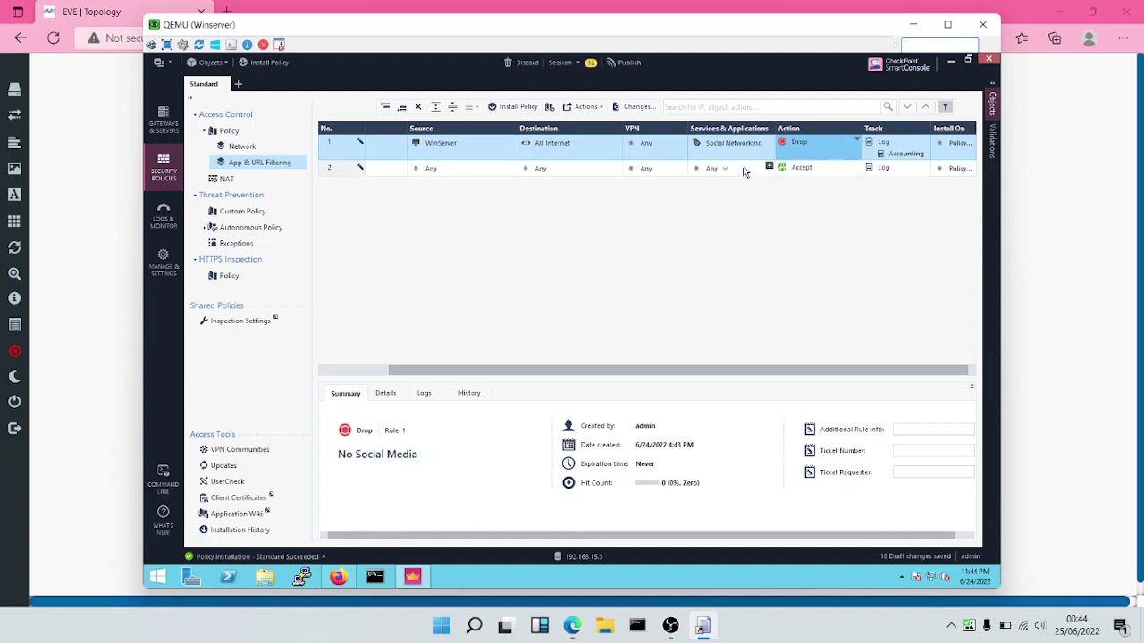
- Publish the draft changes, install the Standard policy's Access Control on both gateways, and monitor the installation task
click(264, 63)
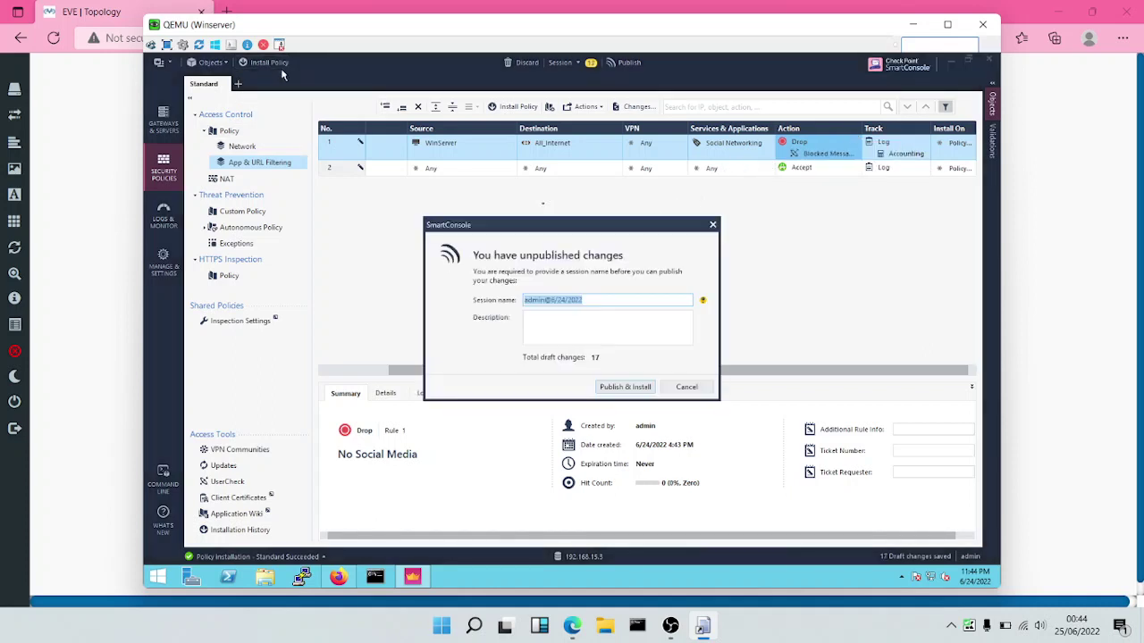
click(627, 390)
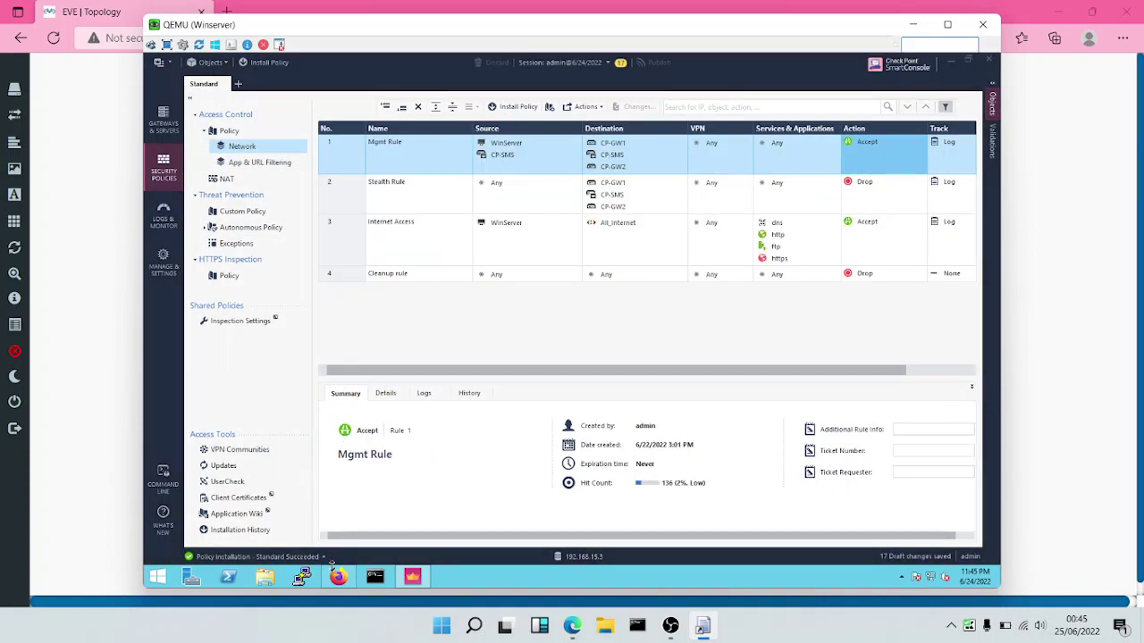
mouse_move(338, 576)
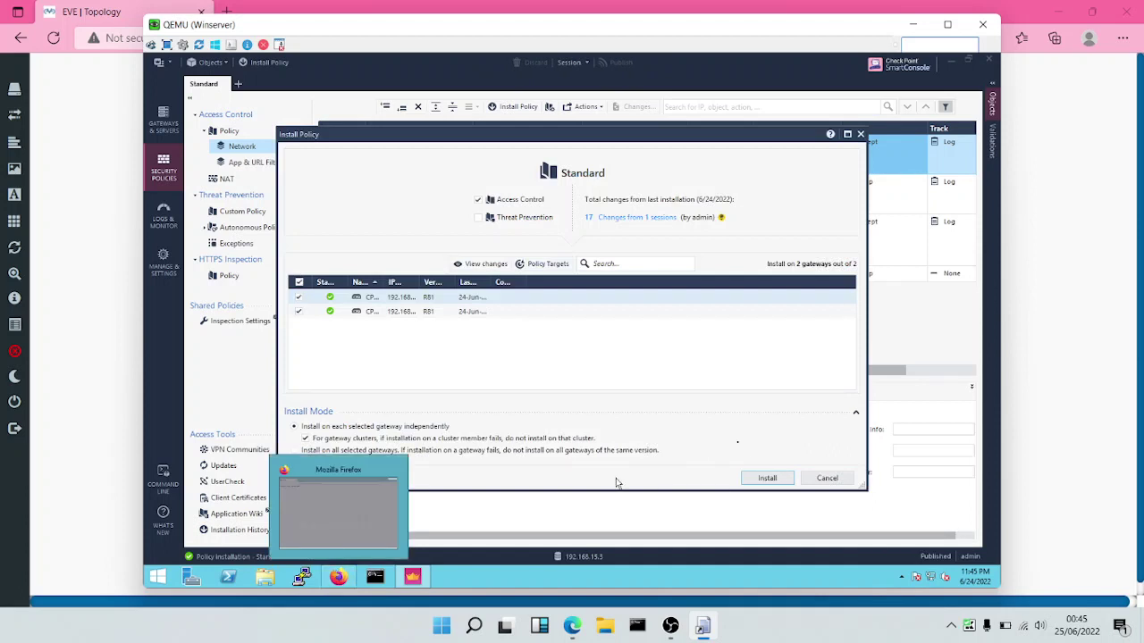
click(767, 478)
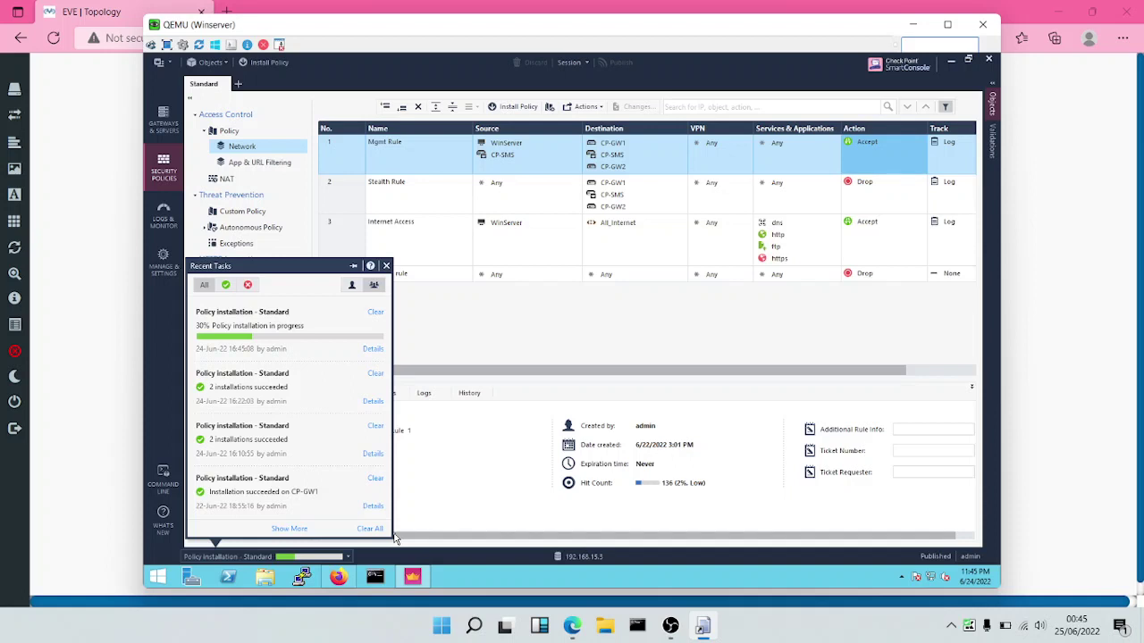
click(396, 539)
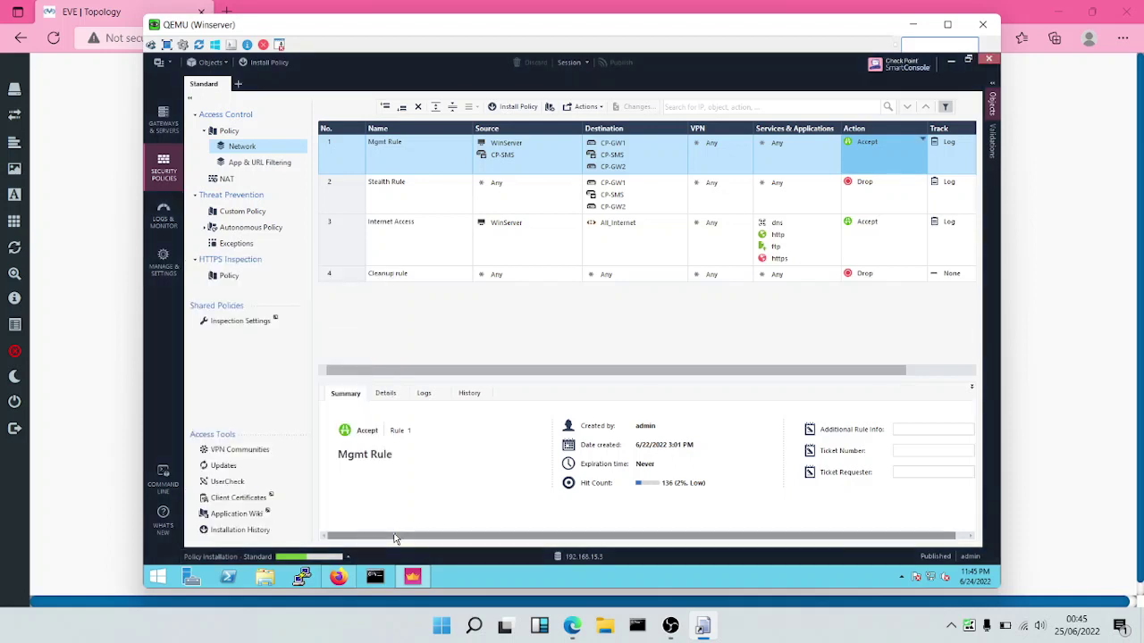
click(349, 557)
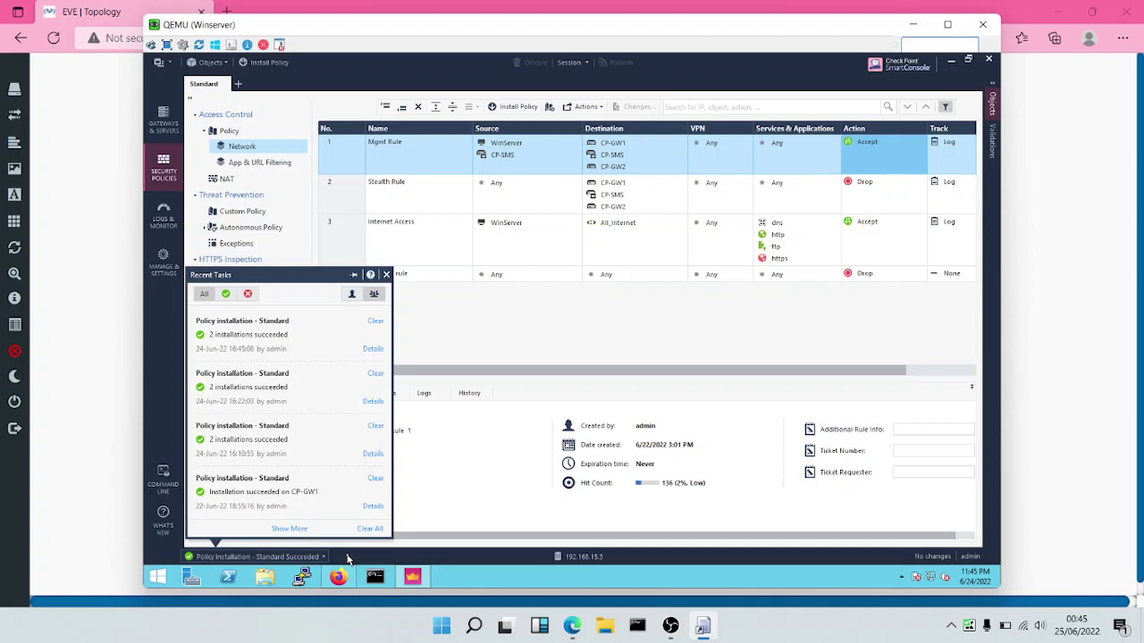
click(448, 345)
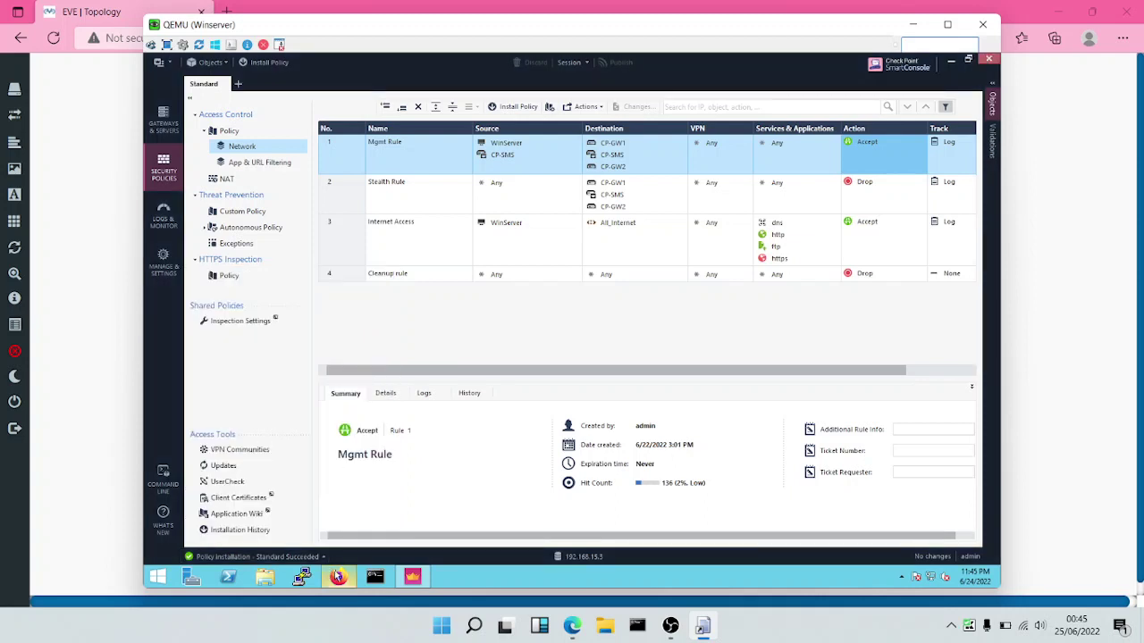
click(337, 577)
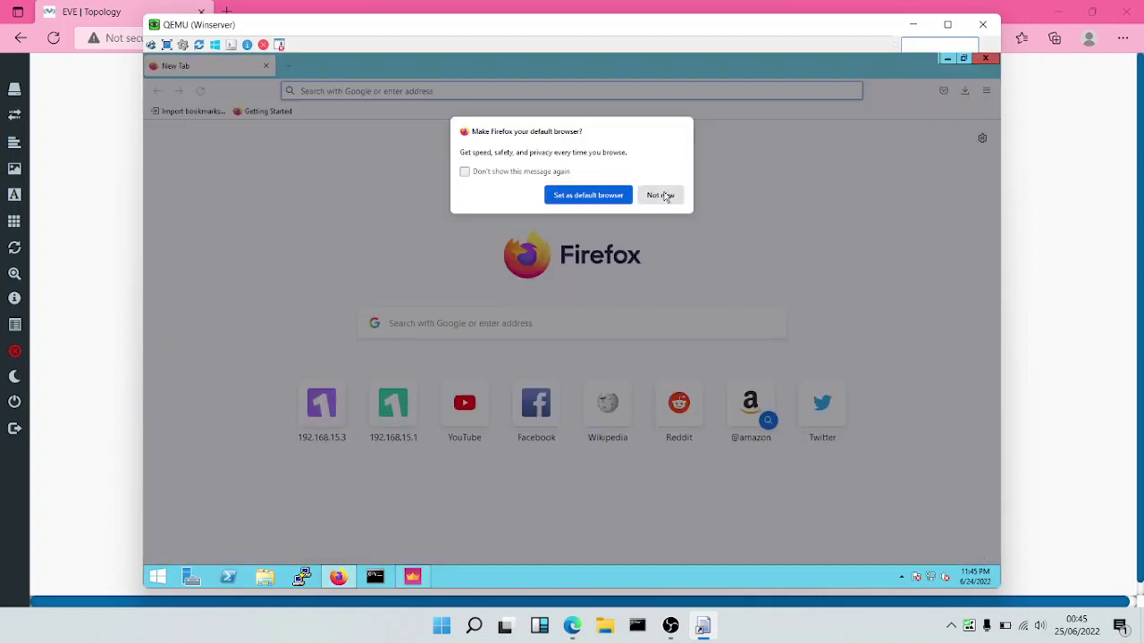
click(662, 196)
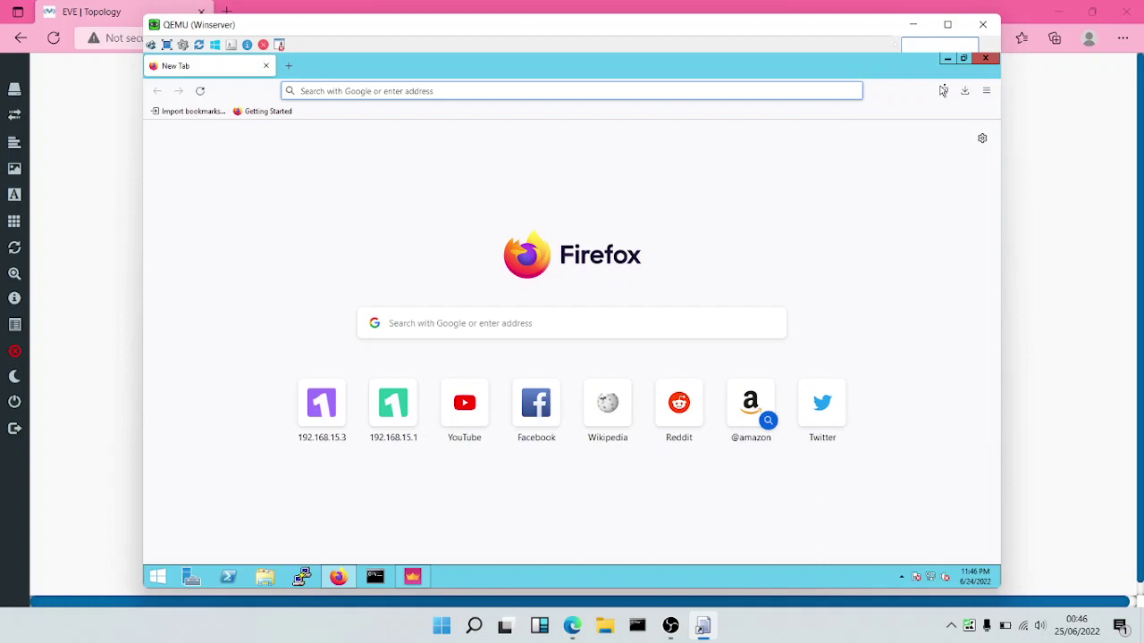
click(986, 59)
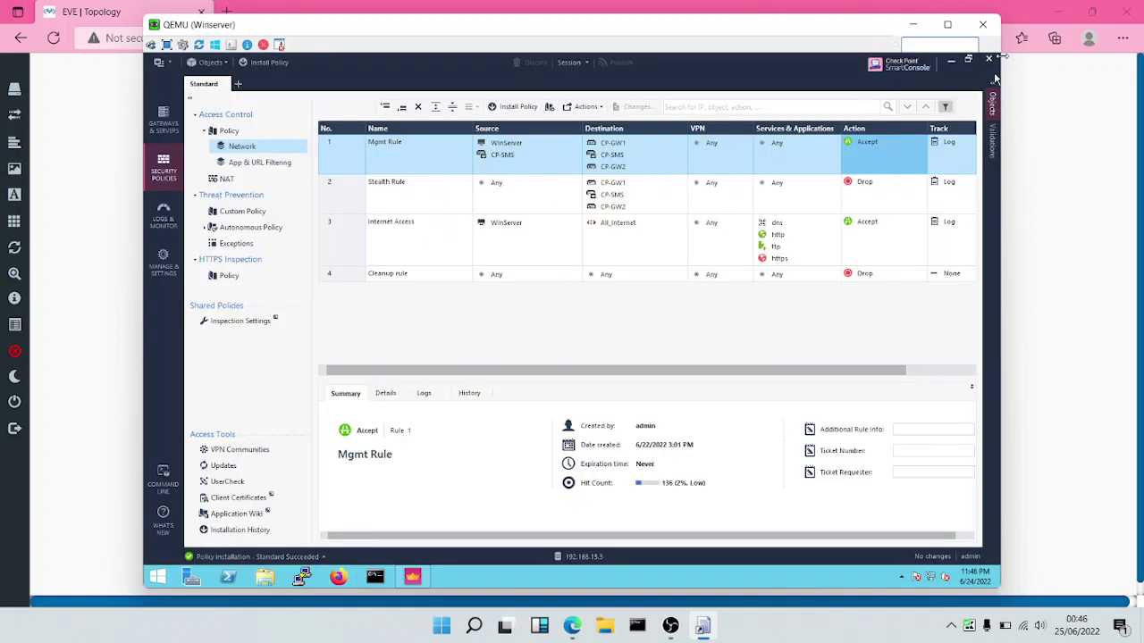
- Switch to Firefox on the Windows server, decline making it the default browser, and load facebook.com to test the block
click(949, 59)
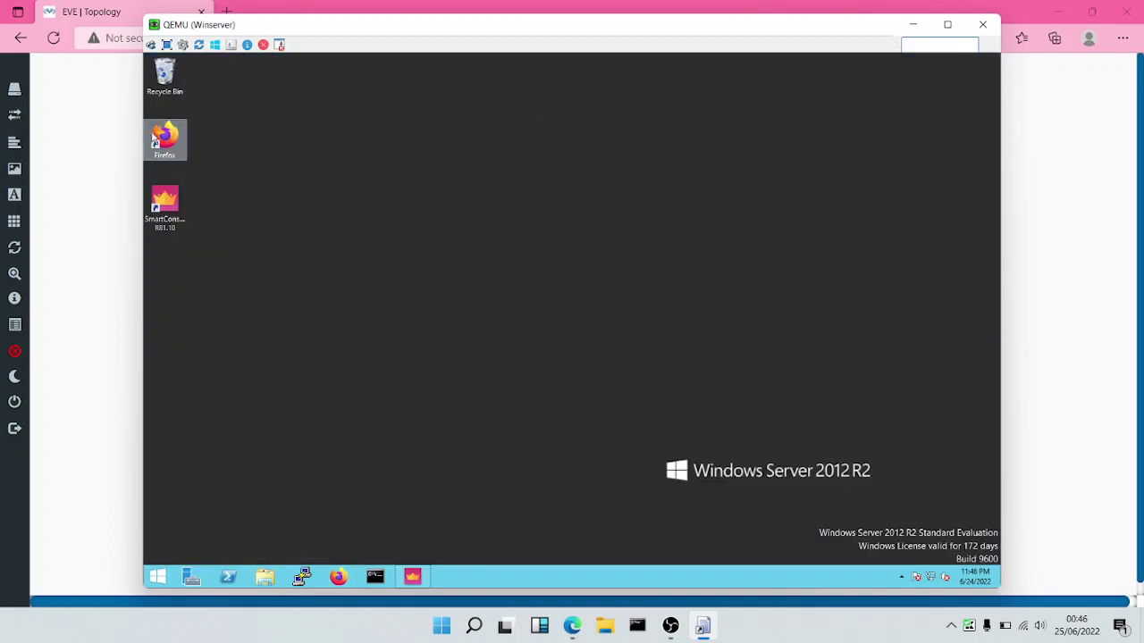
double_click(155, 139)
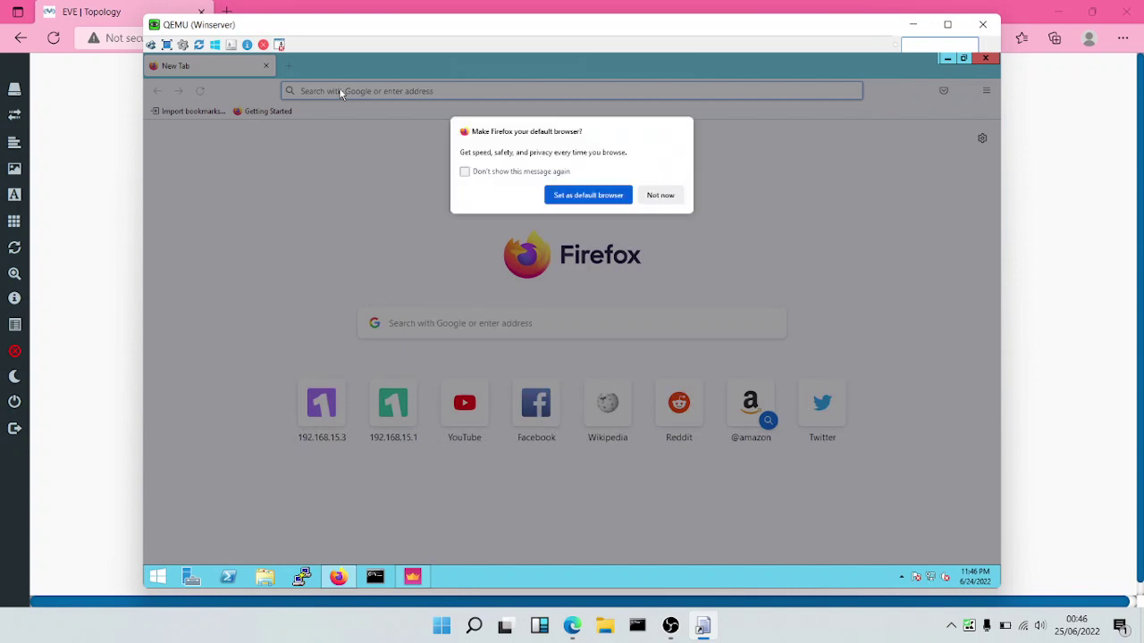
click(659, 195)
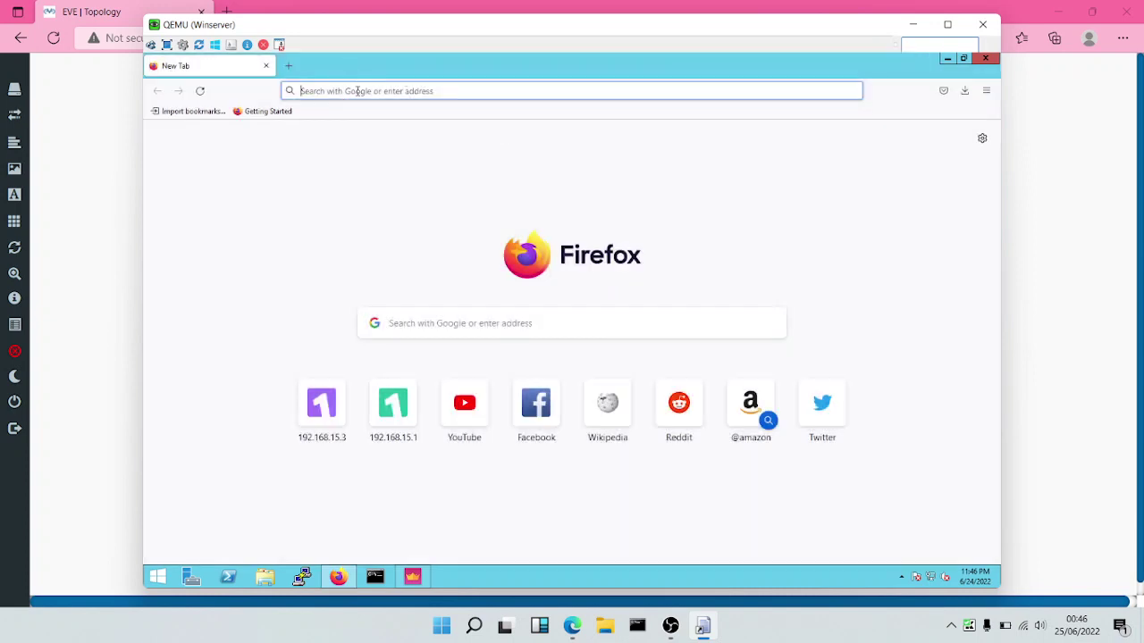
click(357, 91)
text(faceb)
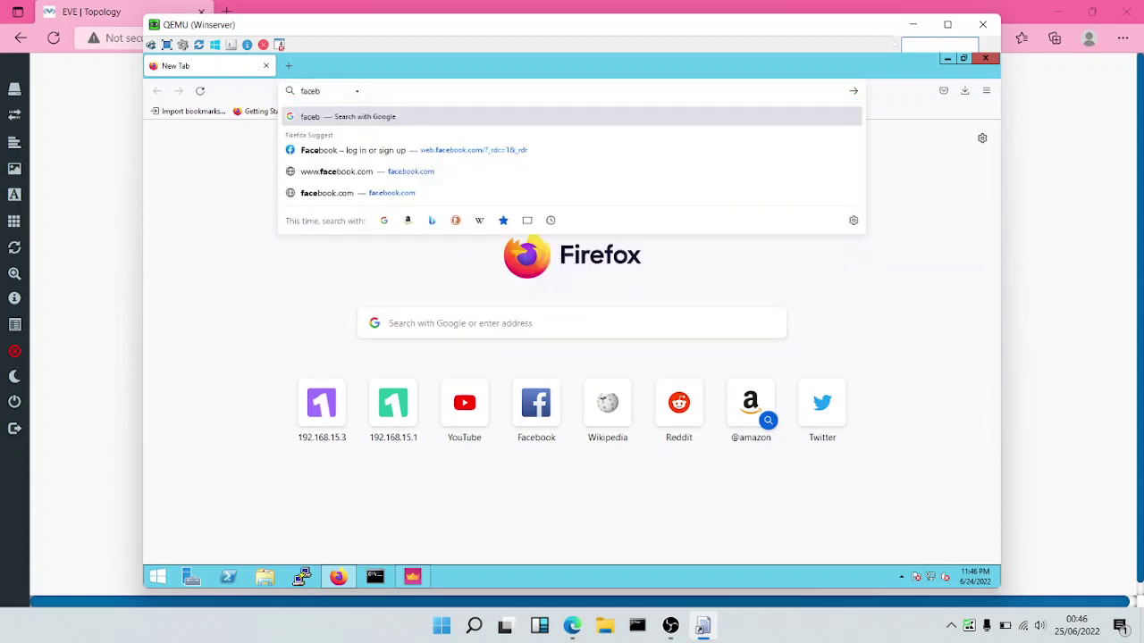
text(ook.com)
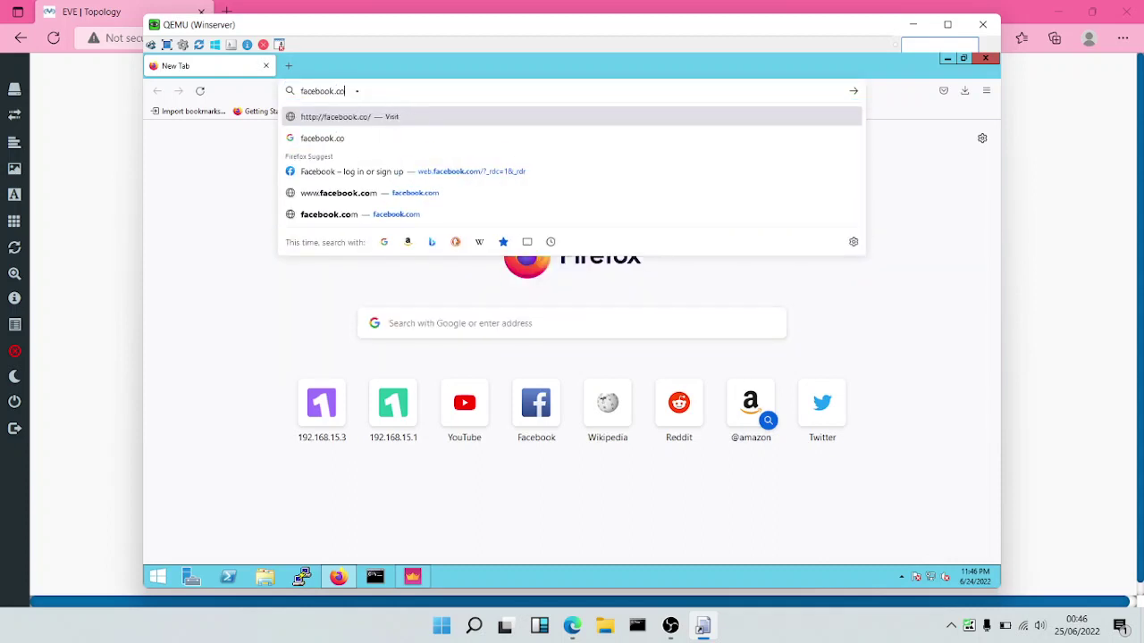
key(Return)
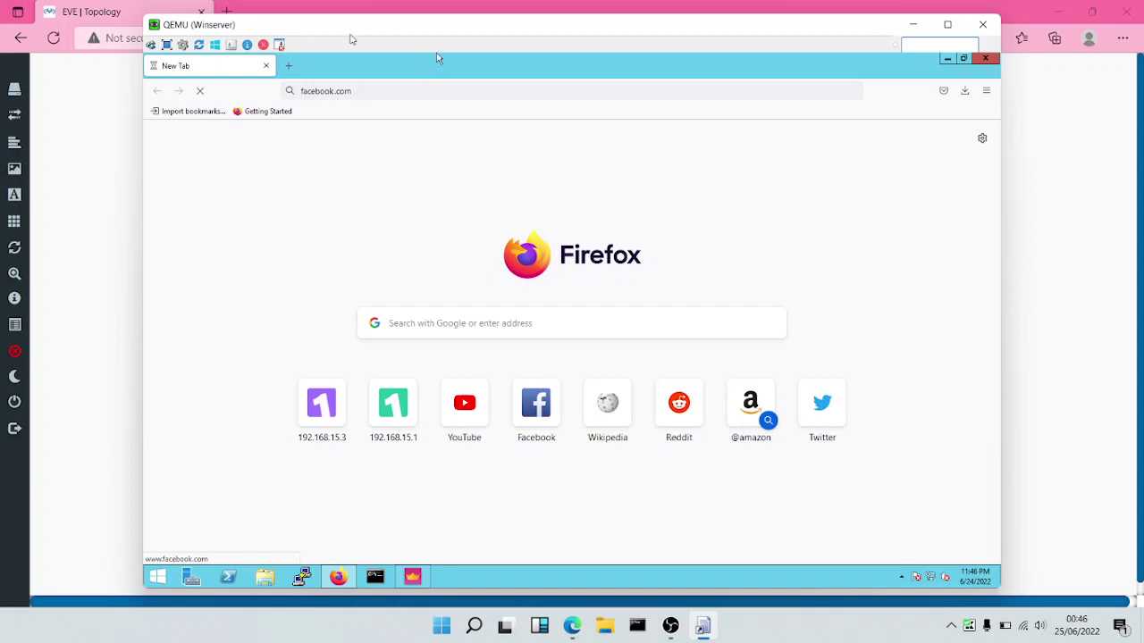
- Load instagram.com in a new browser tab to test the social networking block
click(289, 66)
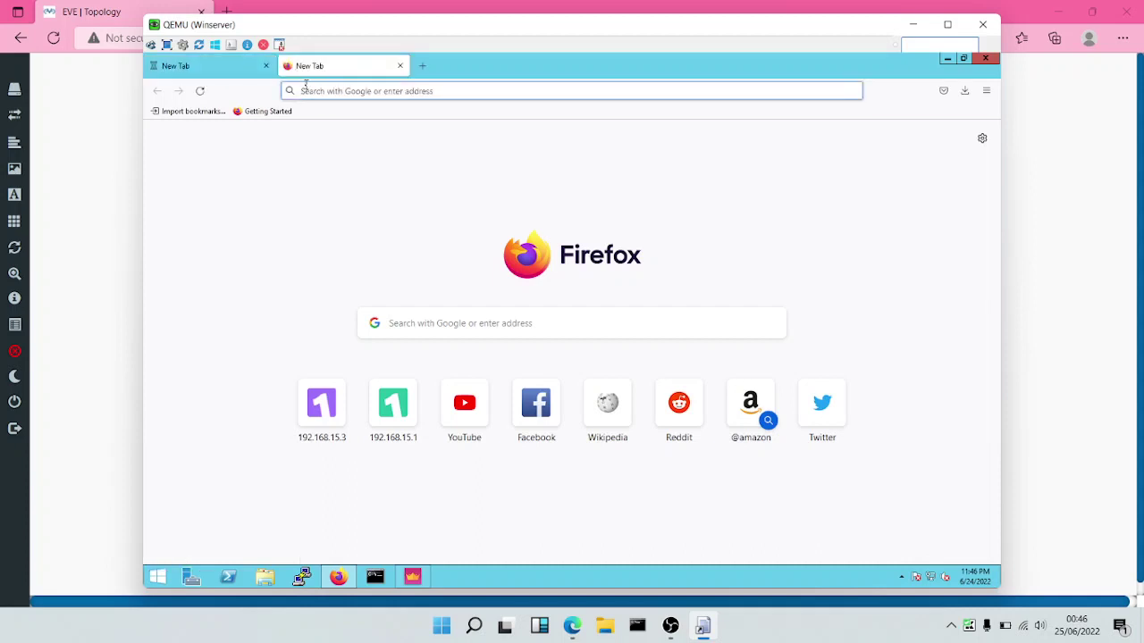
text(instagrea)
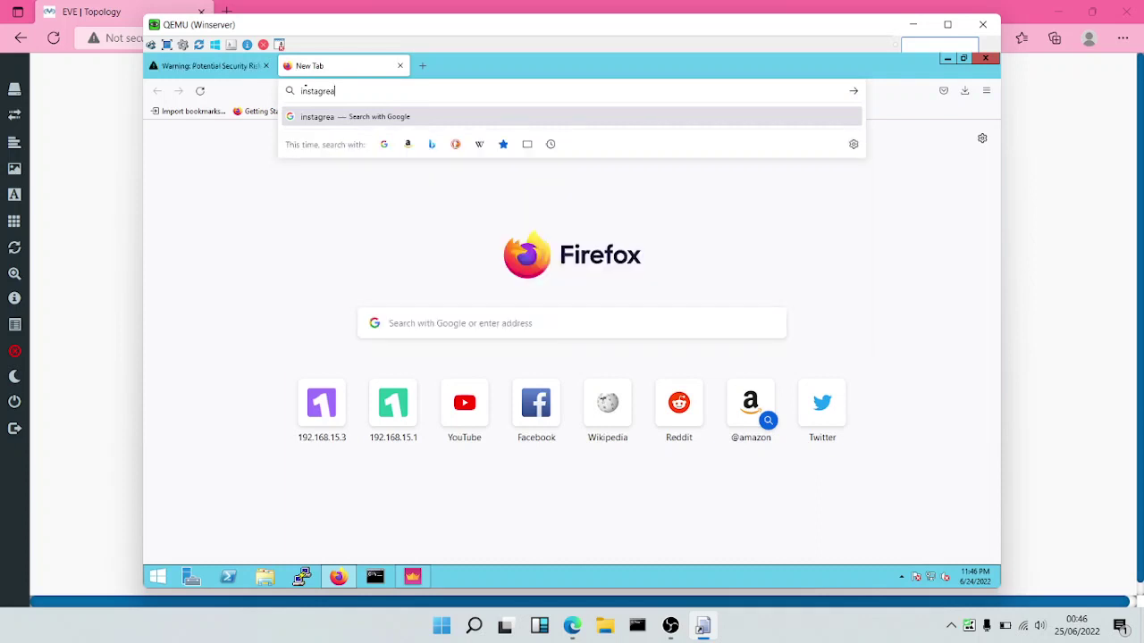
key(BackSpace)
key(BackSpace)
key(BackSpace)
text(ram.com)
key(Return)
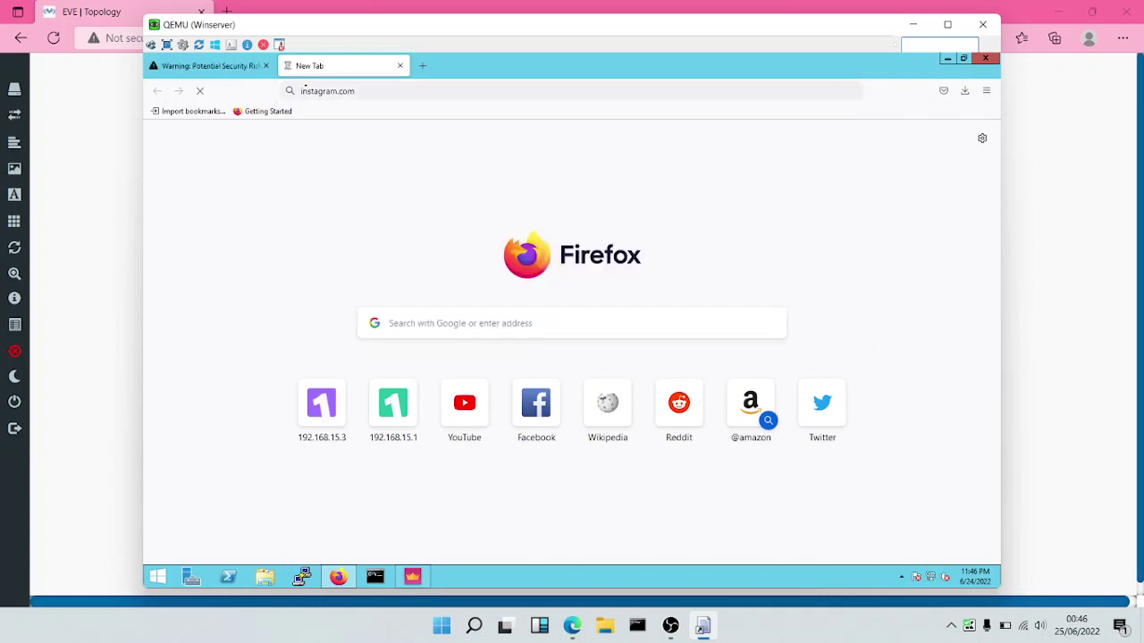
- Accept the certificate risk for 192.168.15.1 in the Facebook tab to reach its UserCheck page
click(189, 65)
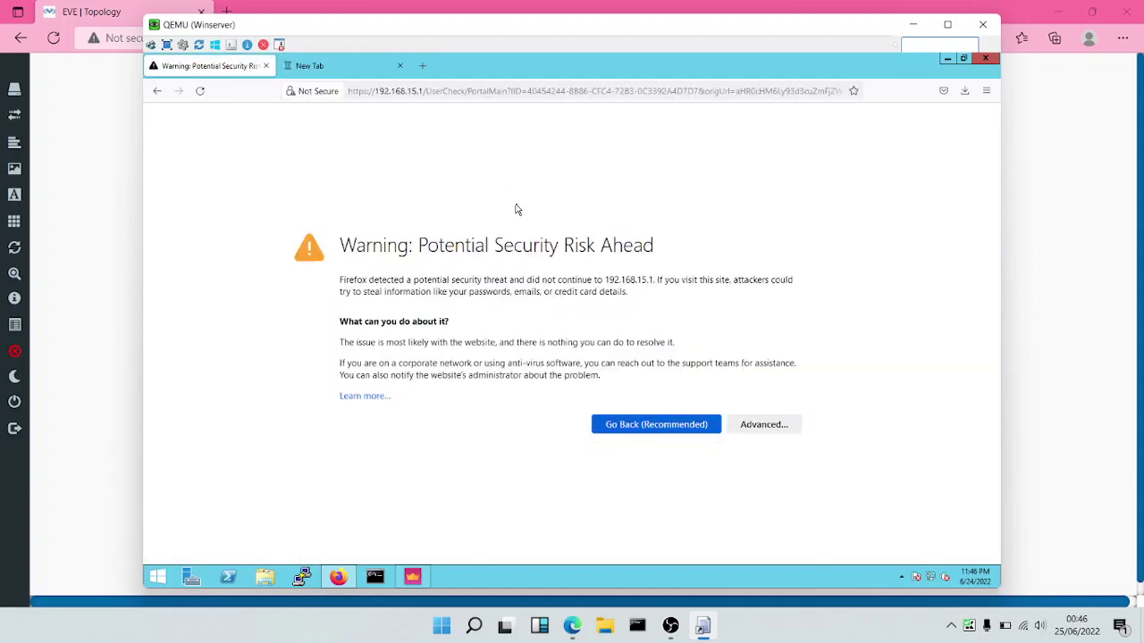
click(764, 426)
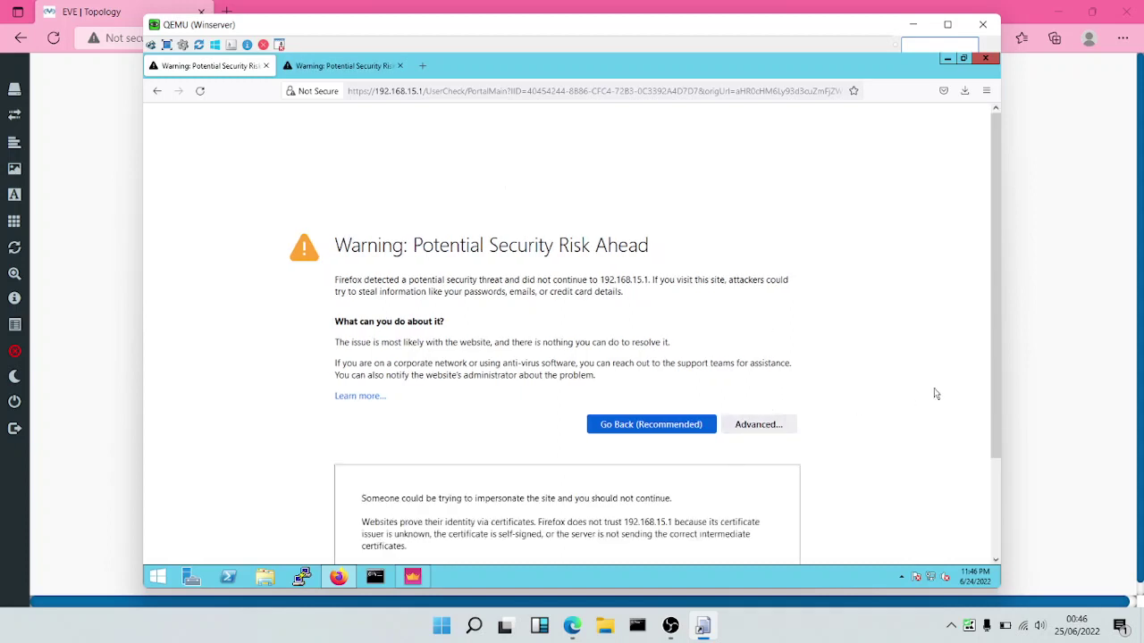
scroll(994, 384, down, 3)
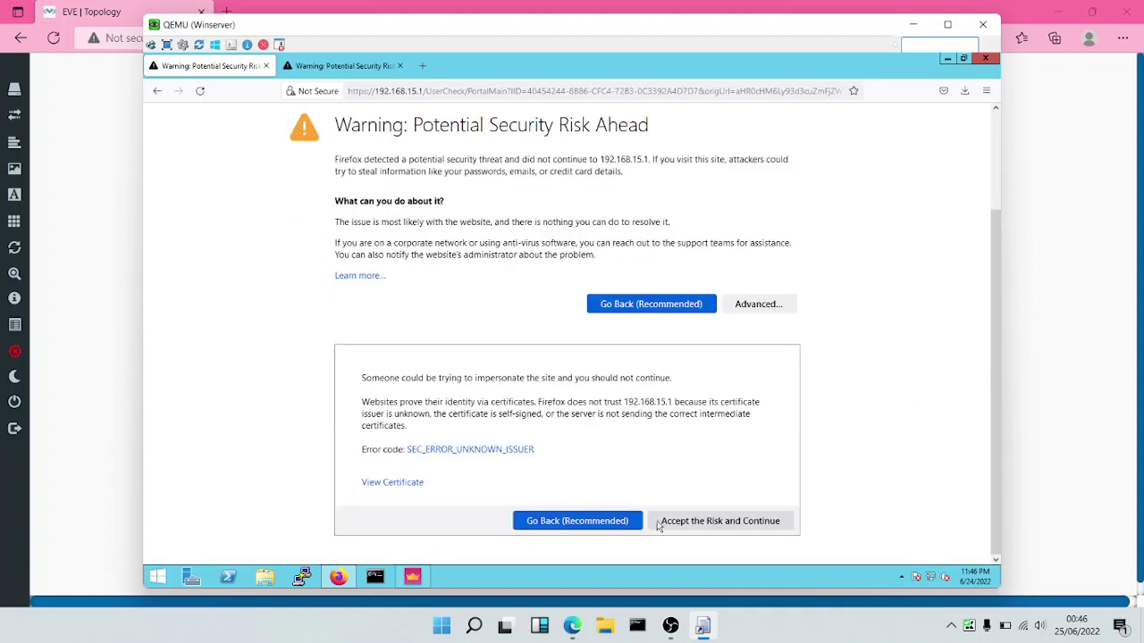
click(706, 526)
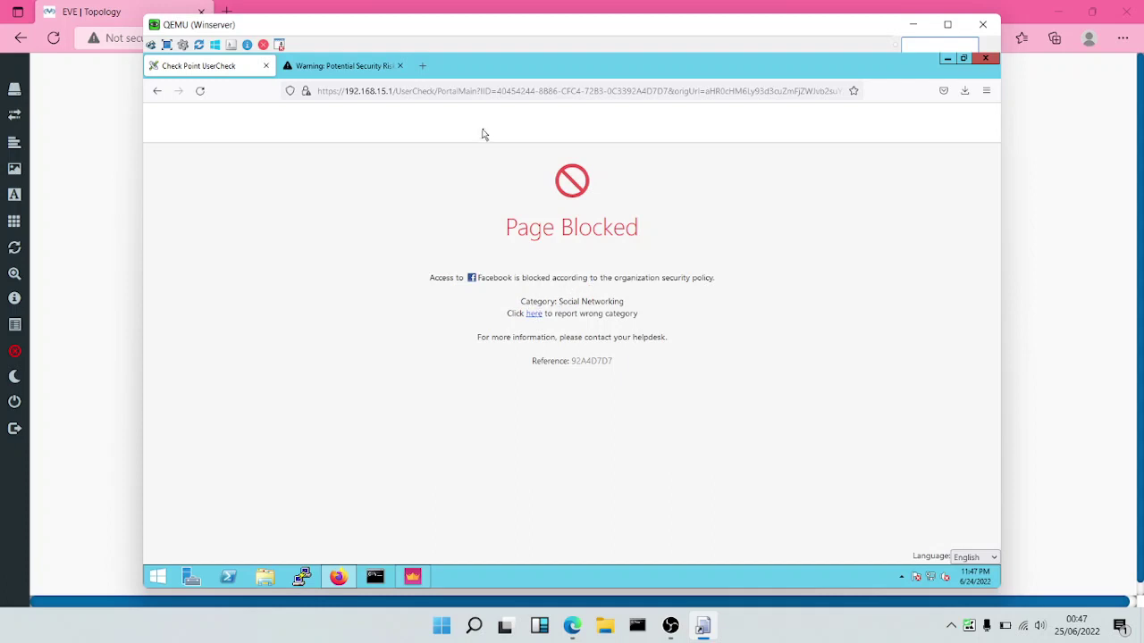
- Accept the certificate risk for 192.168.15.1 in the Instagram tab to reach its UserCheck page
click(344, 66)
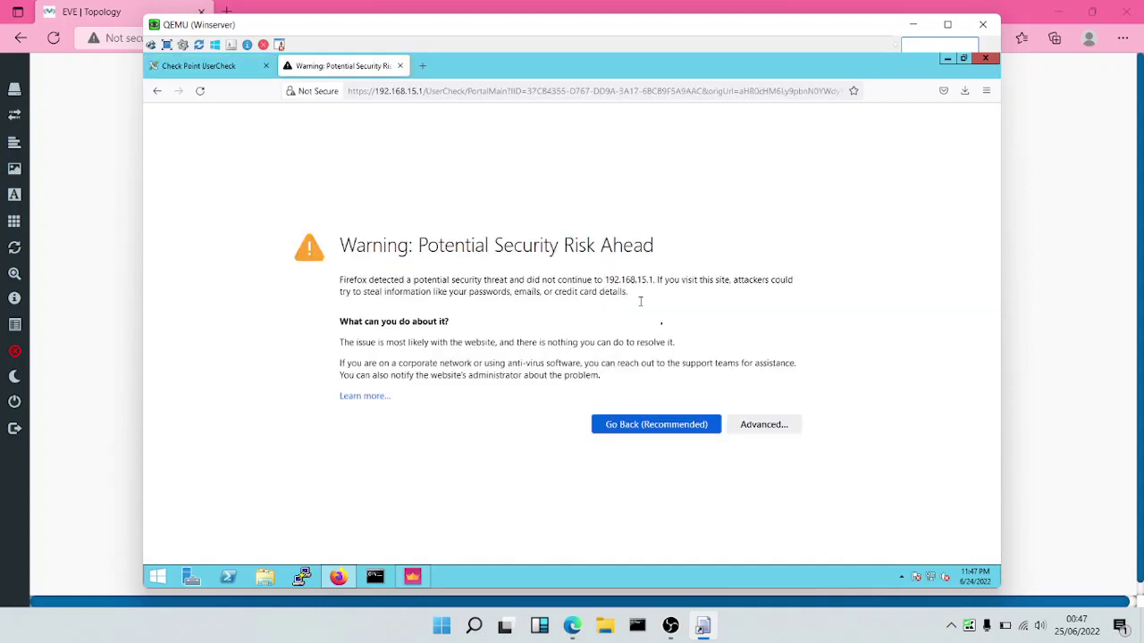
click(766, 424)
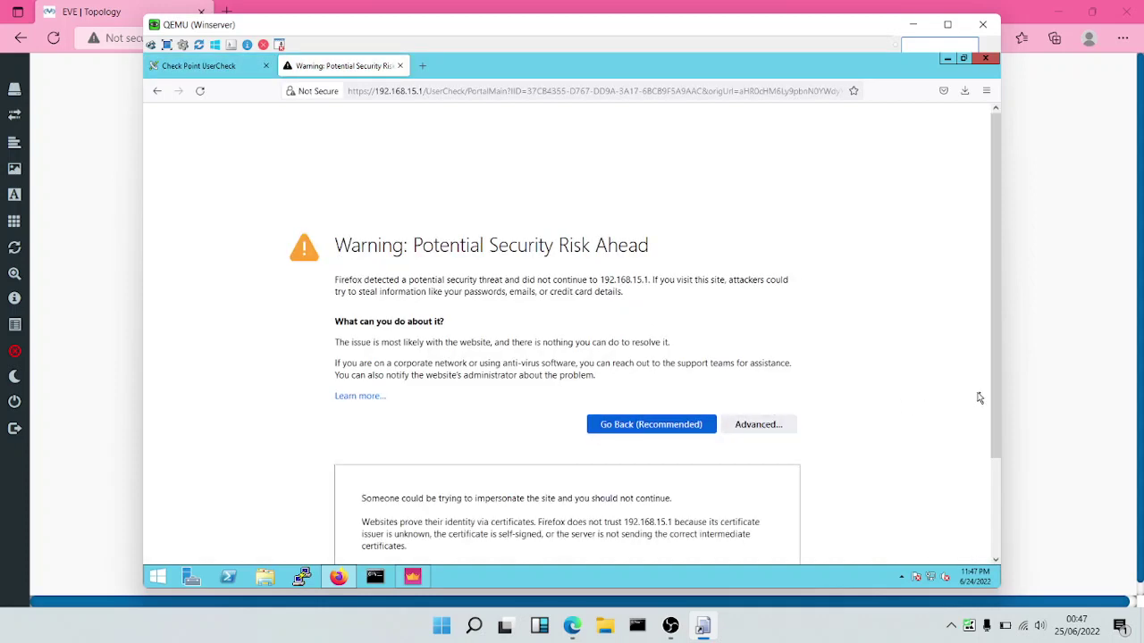
scroll(995, 402, down, 3)
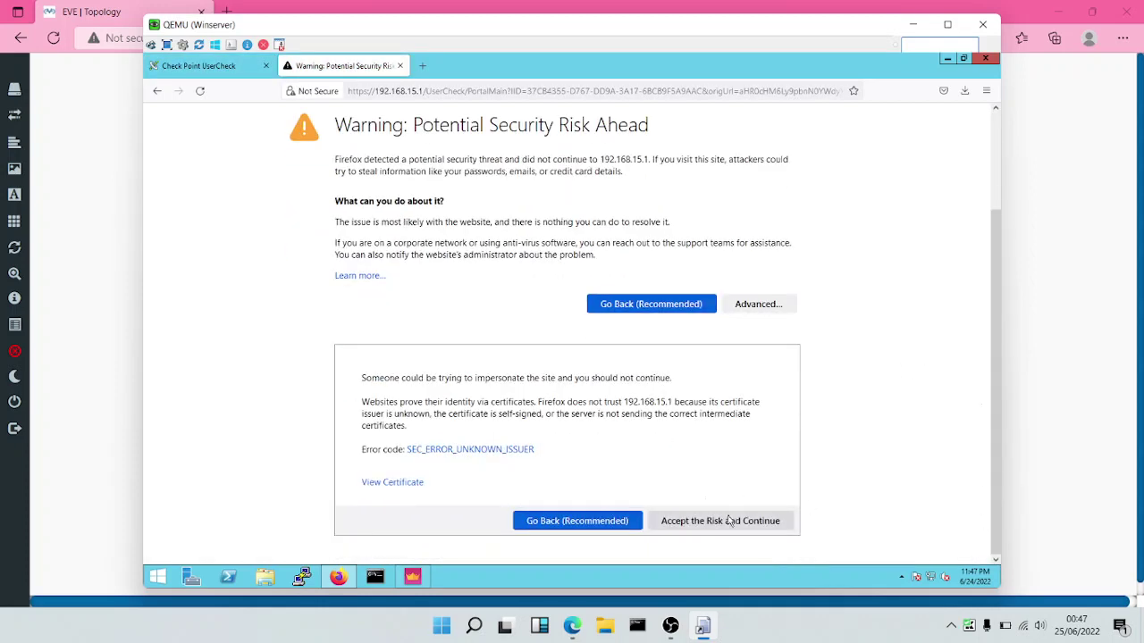
click(728, 520)
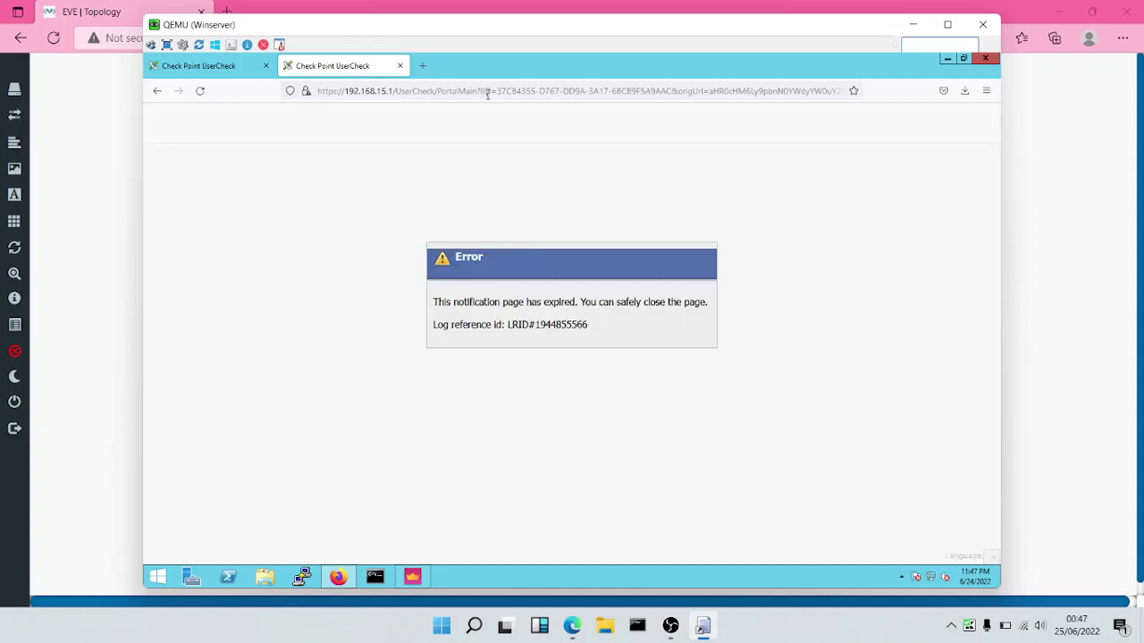
- Open the CNN International site from a web search for cnn in a new tab, and return to the EVE topology
click(423, 66)
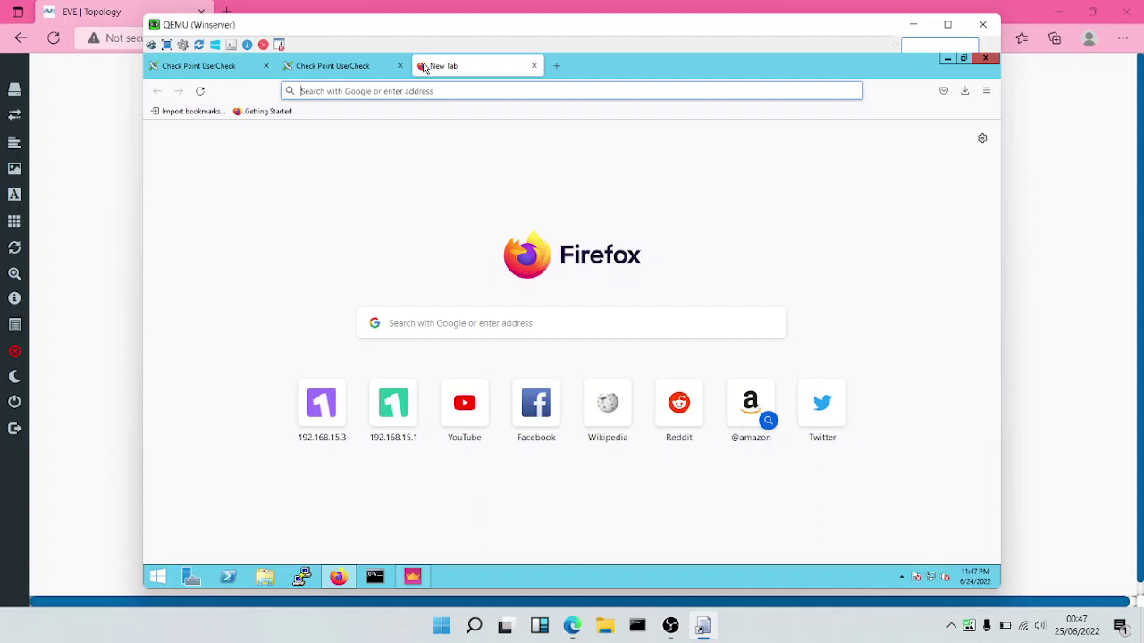
text(cnn)
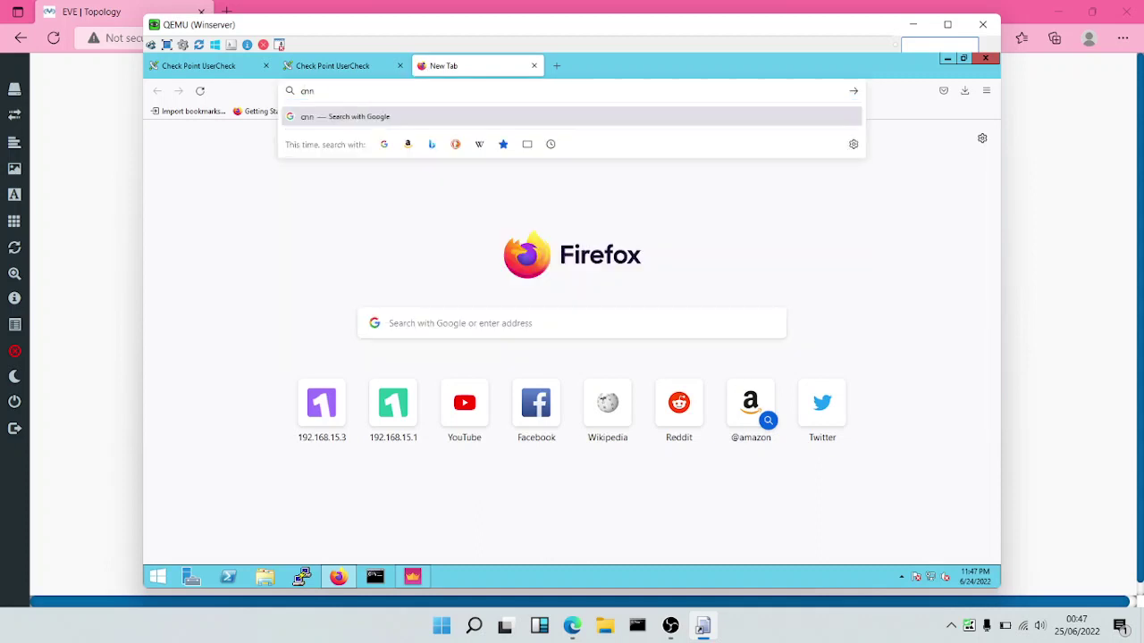
key(Return)
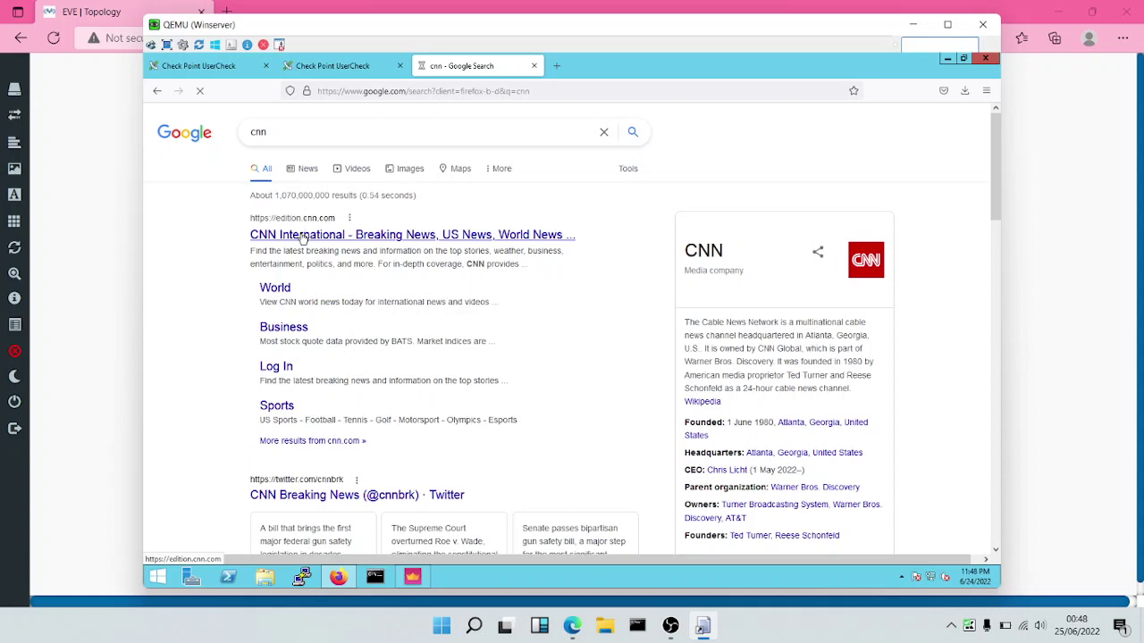
click(302, 235)
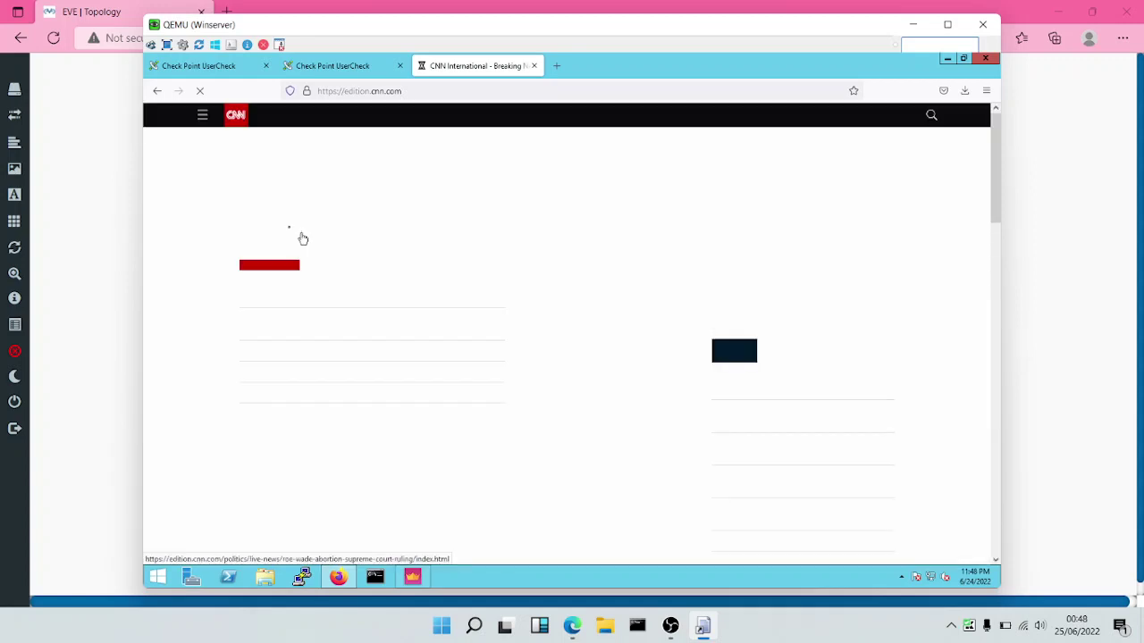
click(99, 202)
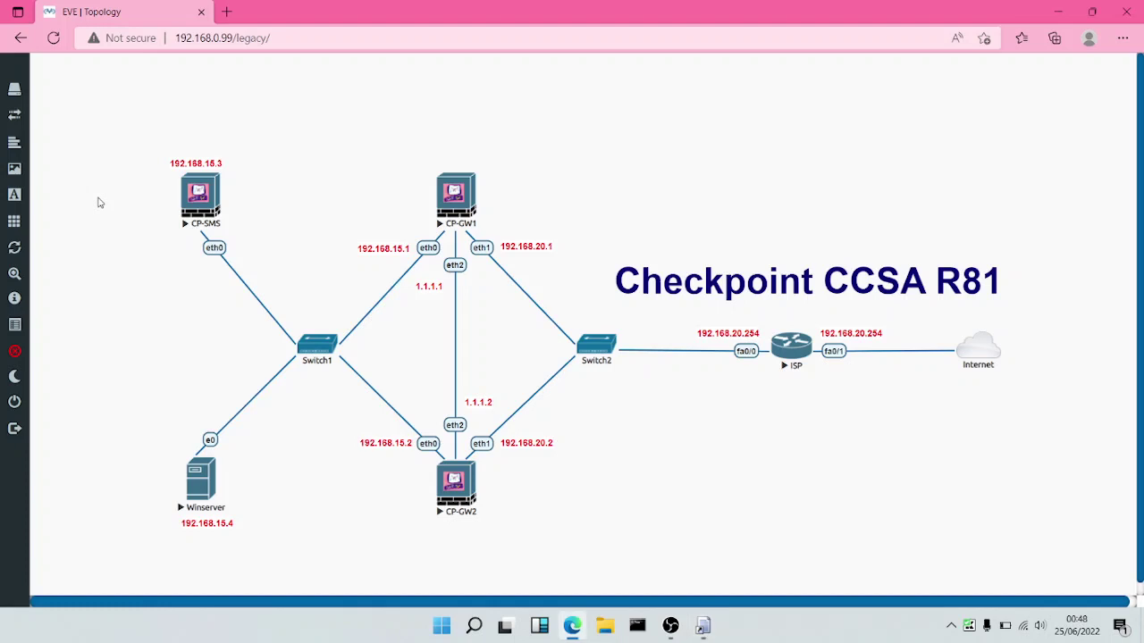